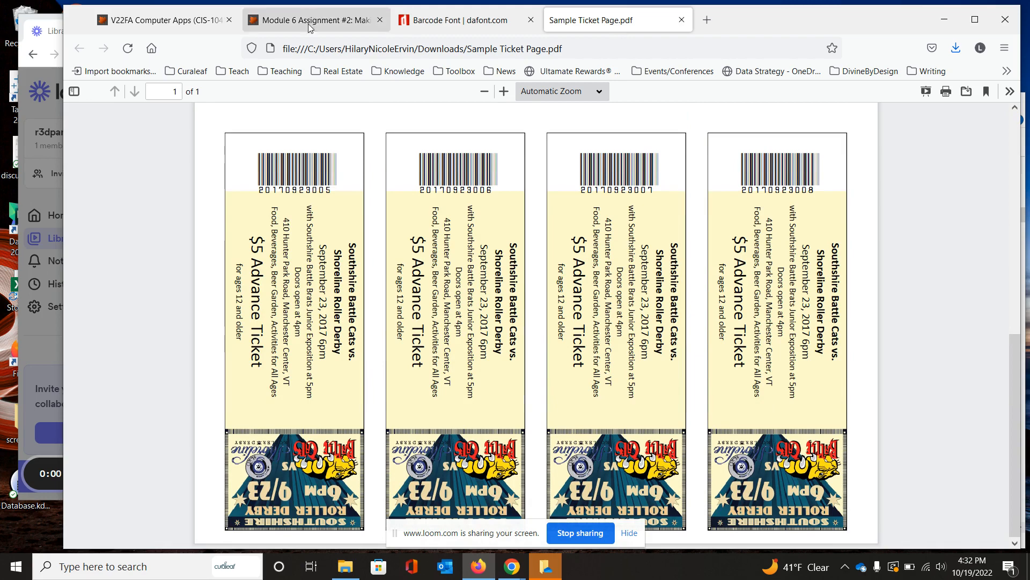
Open the barcode font's download page linked from the Module 6 Assignment #2 instructions.
{"action": "left_click", "coordinate": [312, 21]}
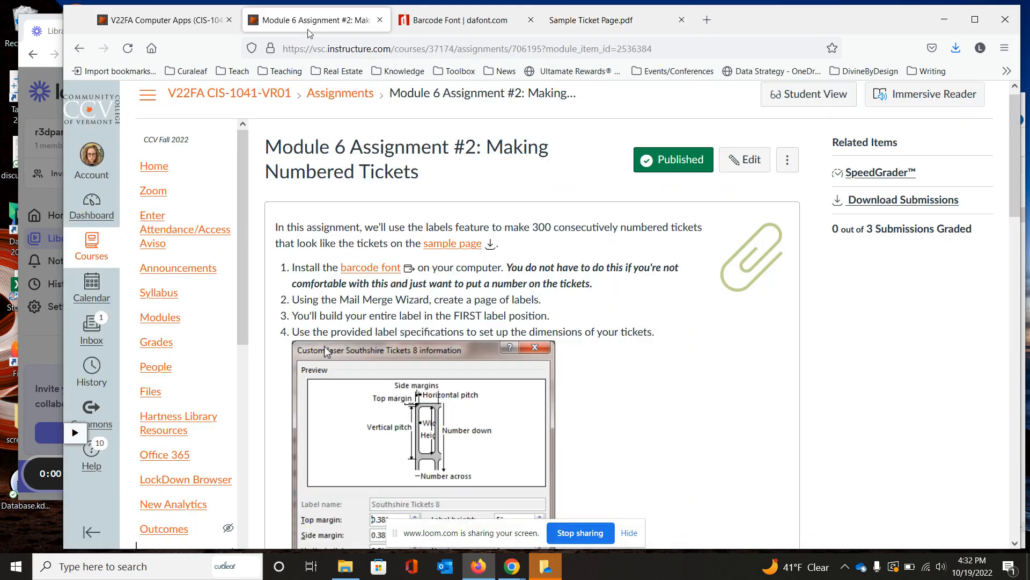
{"action": "left_click", "coordinate": [370, 267]}
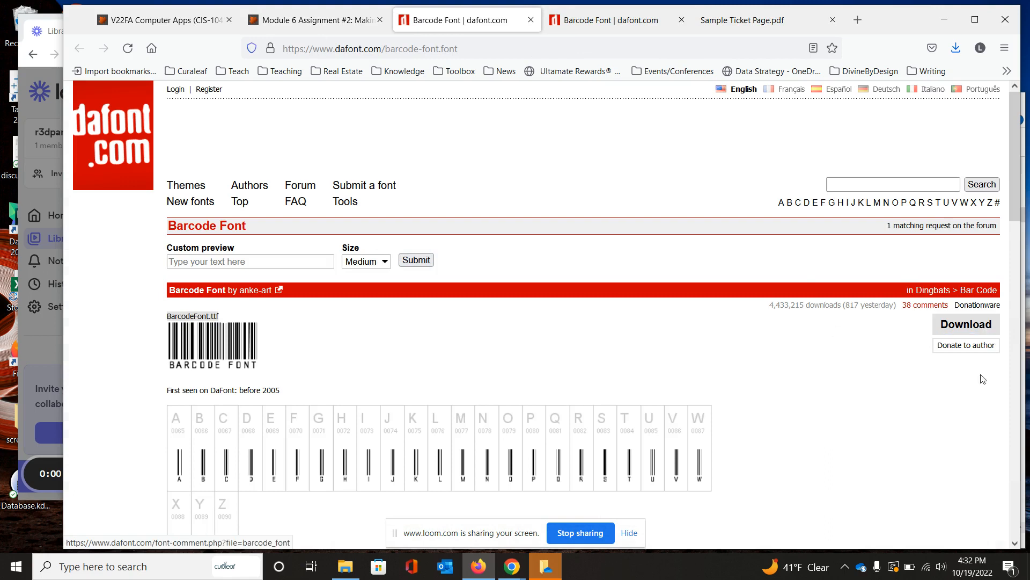
{"action": "left_click", "coordinate": [984, 330]}
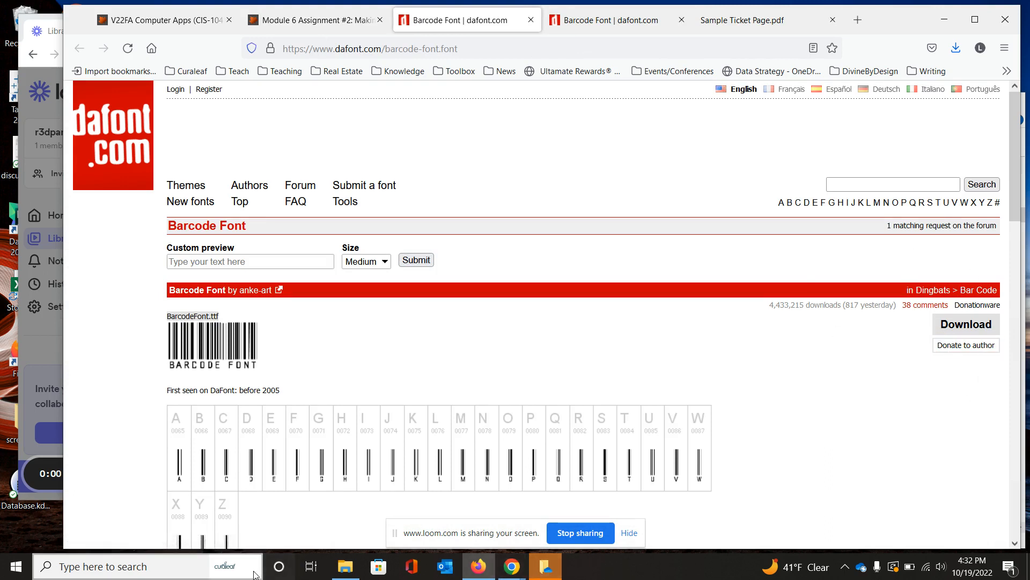
Open the barcode_font archive in the Downloads folder and preview its BarcodeFont TrueType file.
{"action": "left_click", "coordinate": [345, 566]}
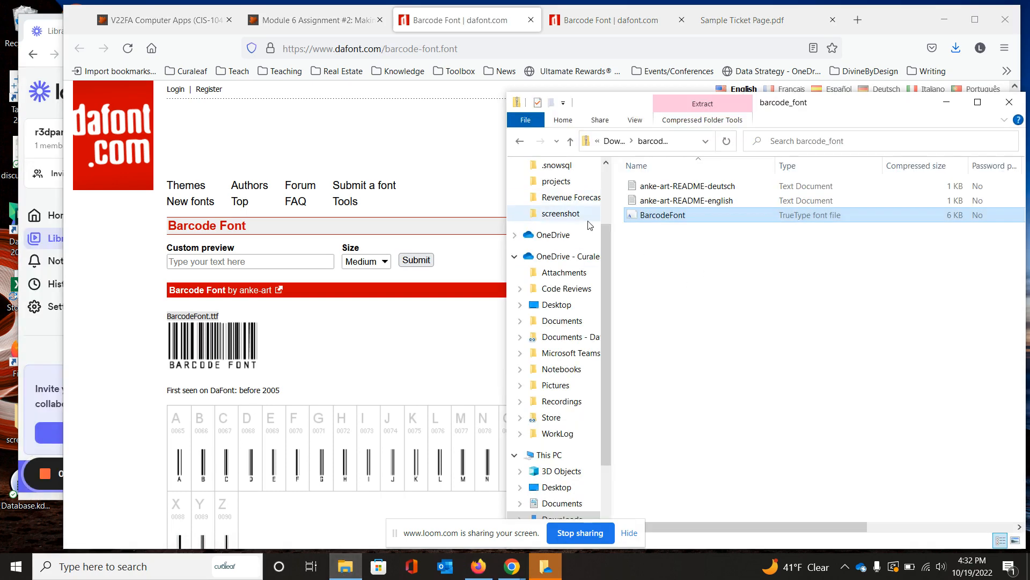
{"action": "scroll", "coordinate": [593, 224], "scroll_direction": "up", "scroll_amount": 2}
{"action": "left_click", "coordinate": [608, 143]}
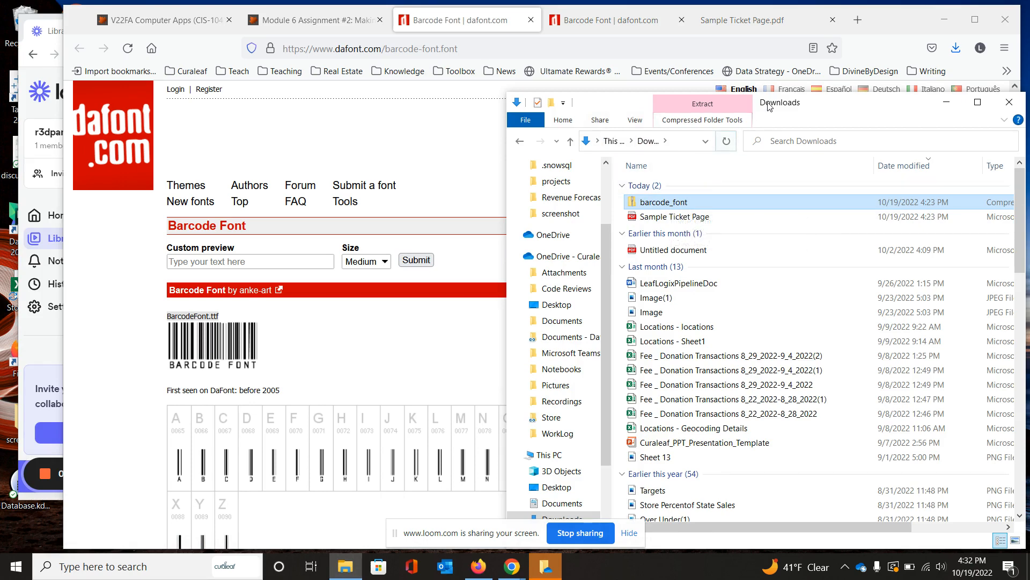
{"action": "double_click", "coordinate": [661, 202]}
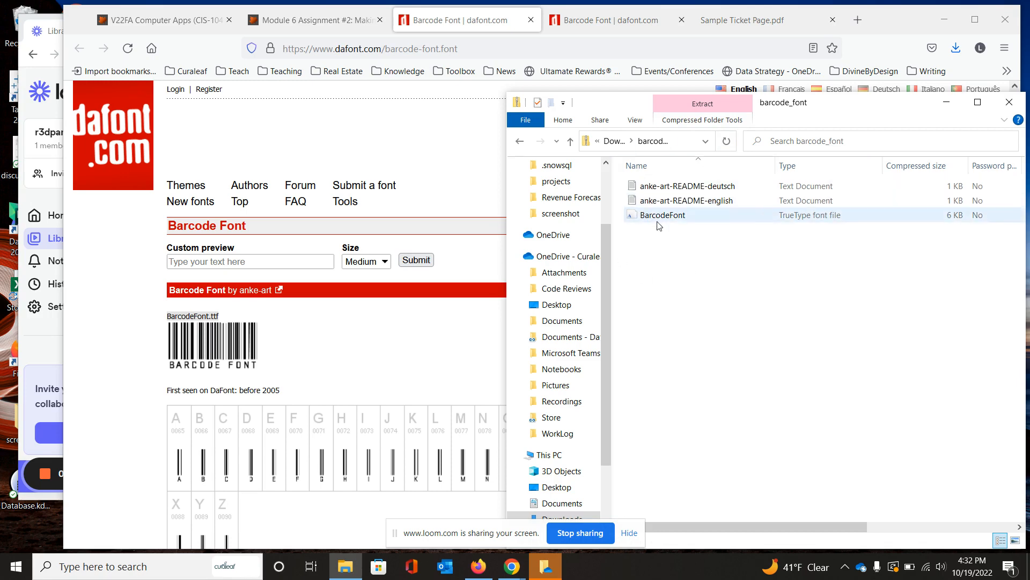
{"action": "double_click", "coordinate": [656, 217]}
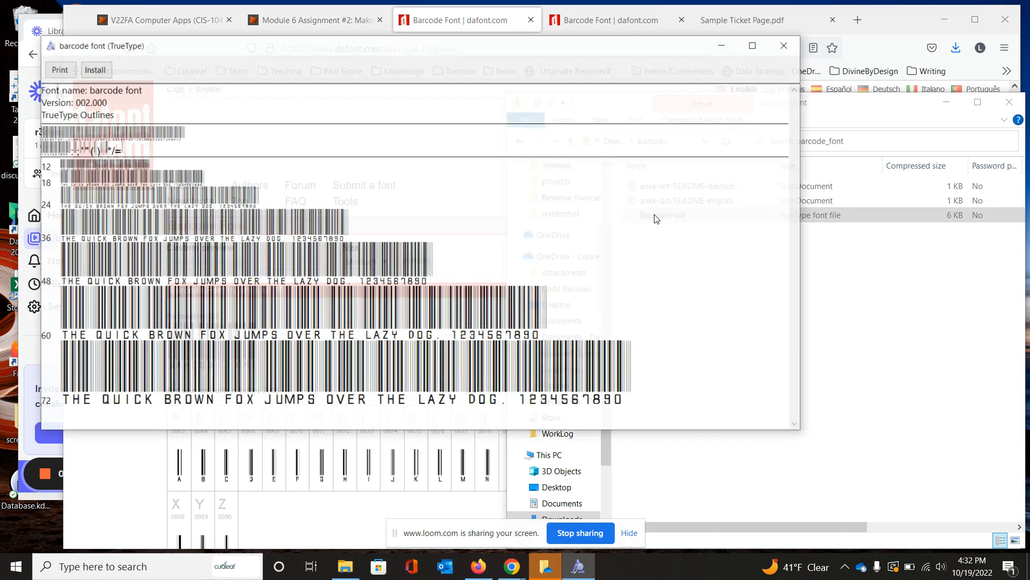
Try to install the barcode font without replacing an existing copy, and close the font preview and the folder window.
{"action": "left_click", "coordinate": [95, 69]}
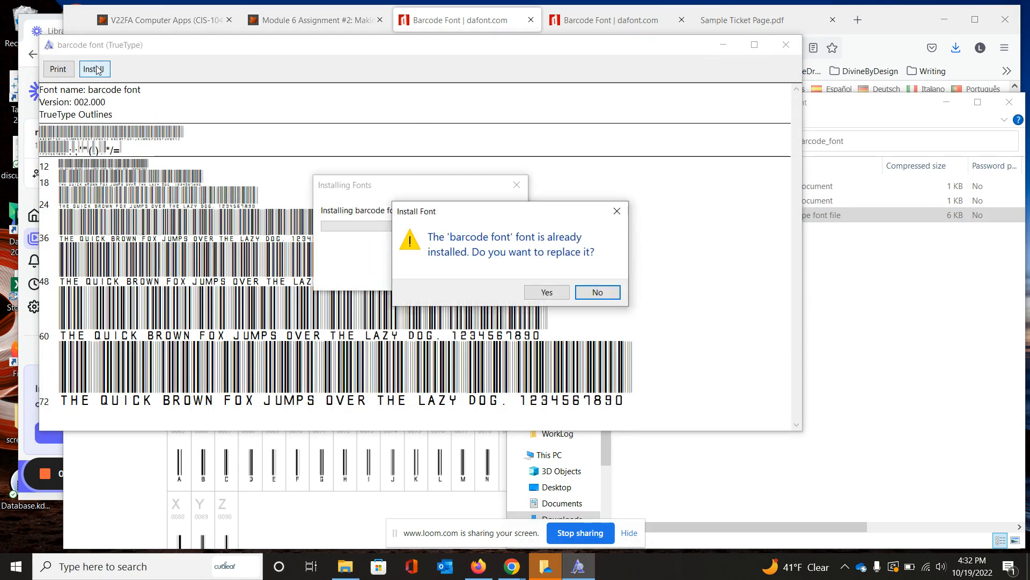
{"action": "left_click", "coordinate": [617, 215]}
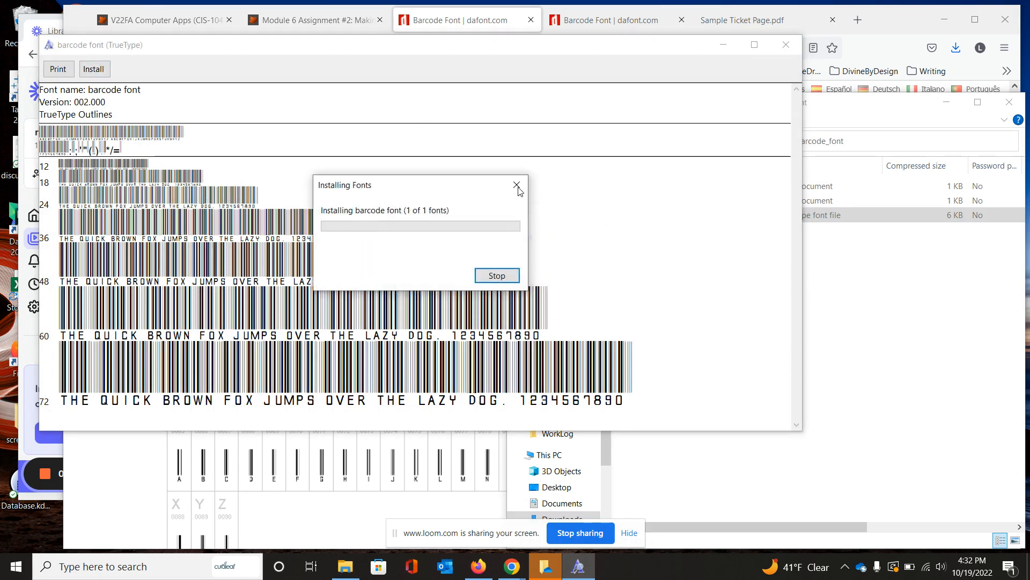
{"action": "left_click", "coordinate": [786, 46]}
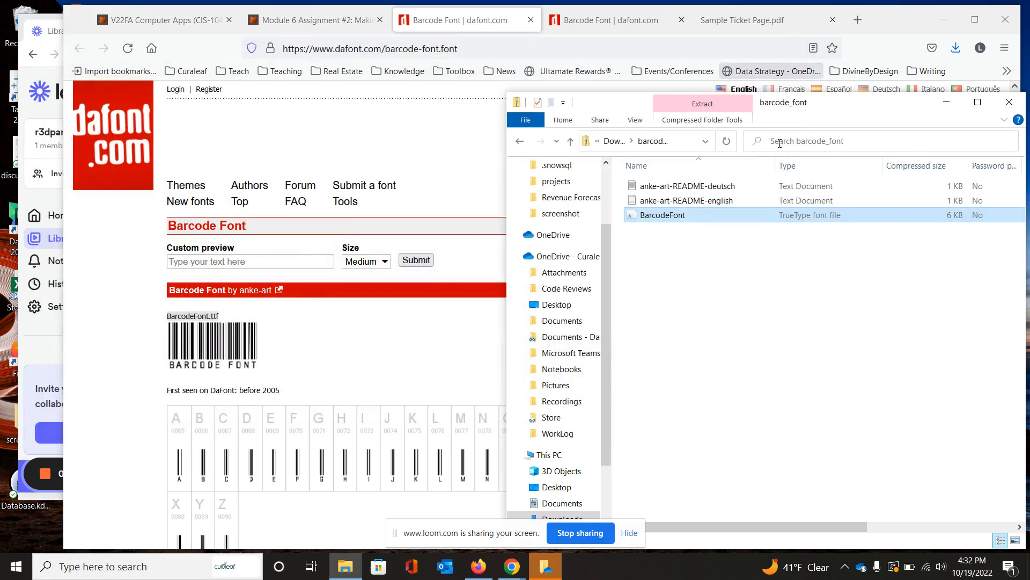
{"action": "left_click", "coordinate": [1009, 102]}
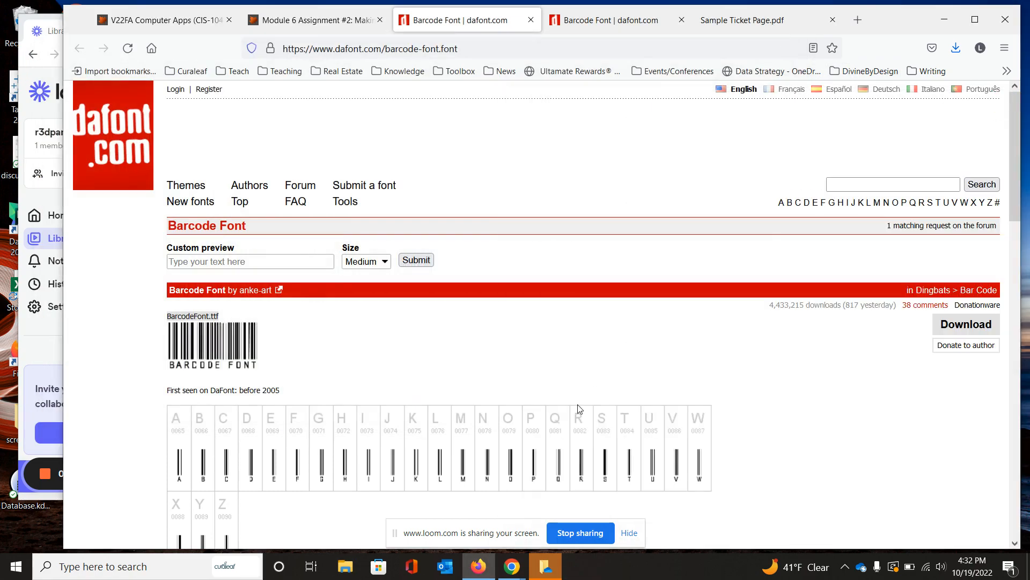
Switch to Word and create a blank document.
{"action": "left_click", "coordinate": [16, 567]}
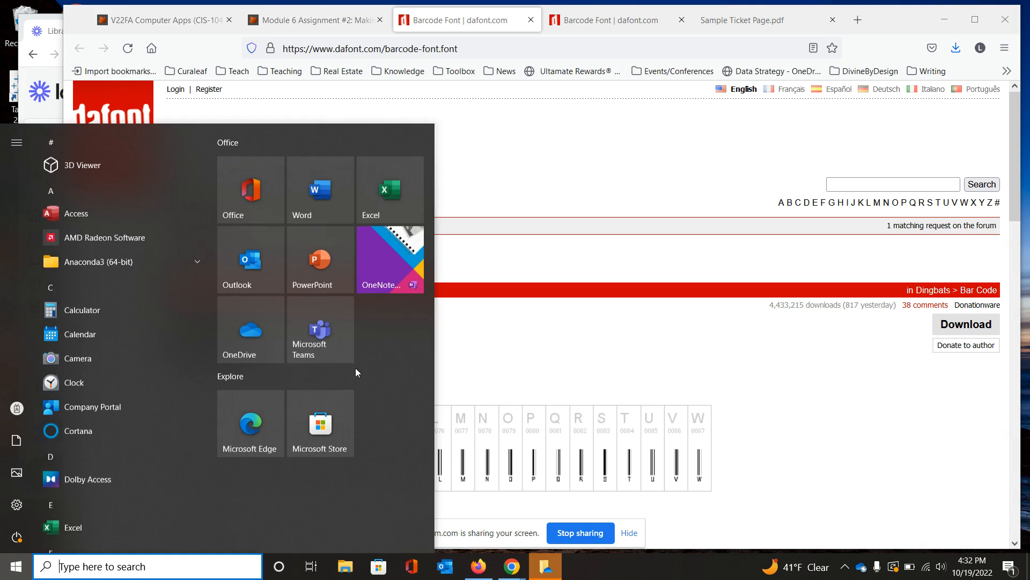
{"action": "left_click", "coordinate": [333, 207]}
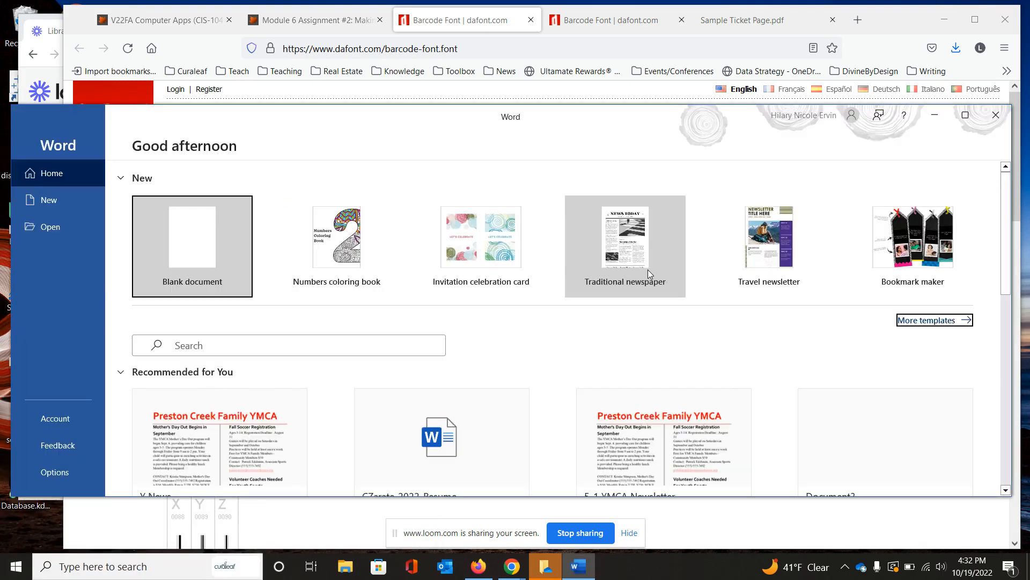
{"action": "left_click", "coordinate": [229, 208]}
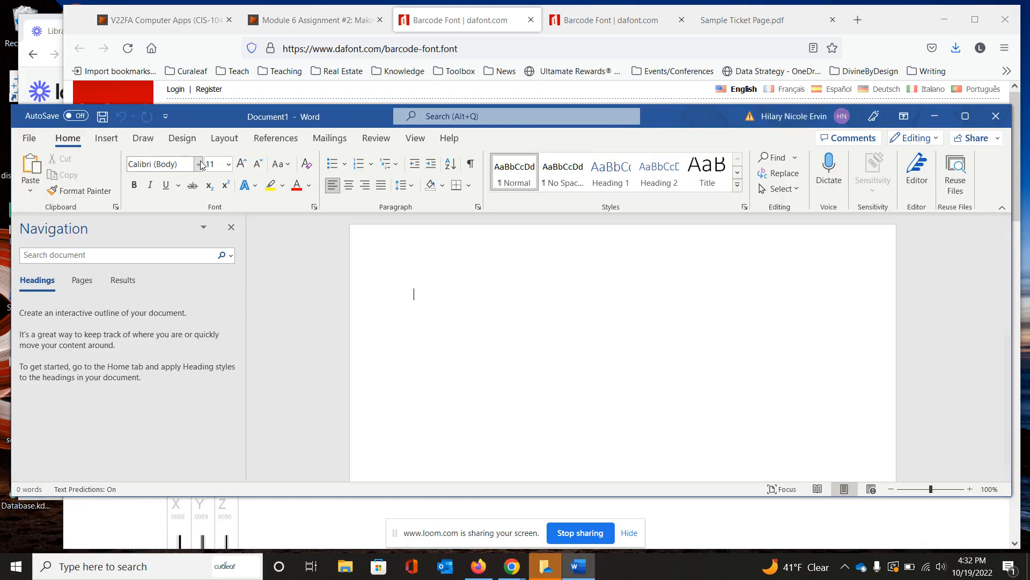
Look up the barcode font in the list of available fonts without applying it.
{"action": "left_click", "coordinate": [199, 164]}
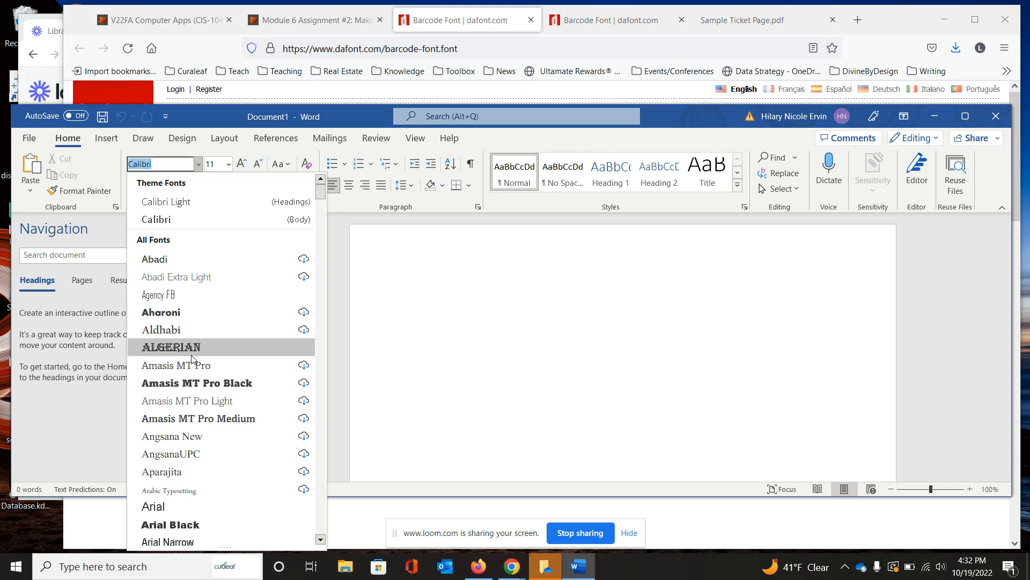
{"action": "type", "text": "barcode font"}
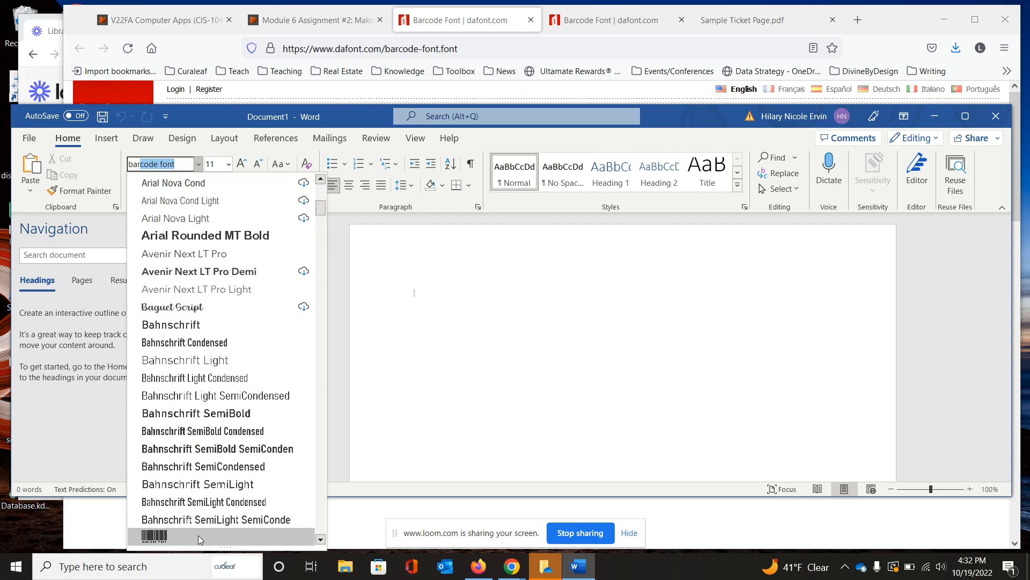
{"action": "left_click", "coordinate": [592, 297]}
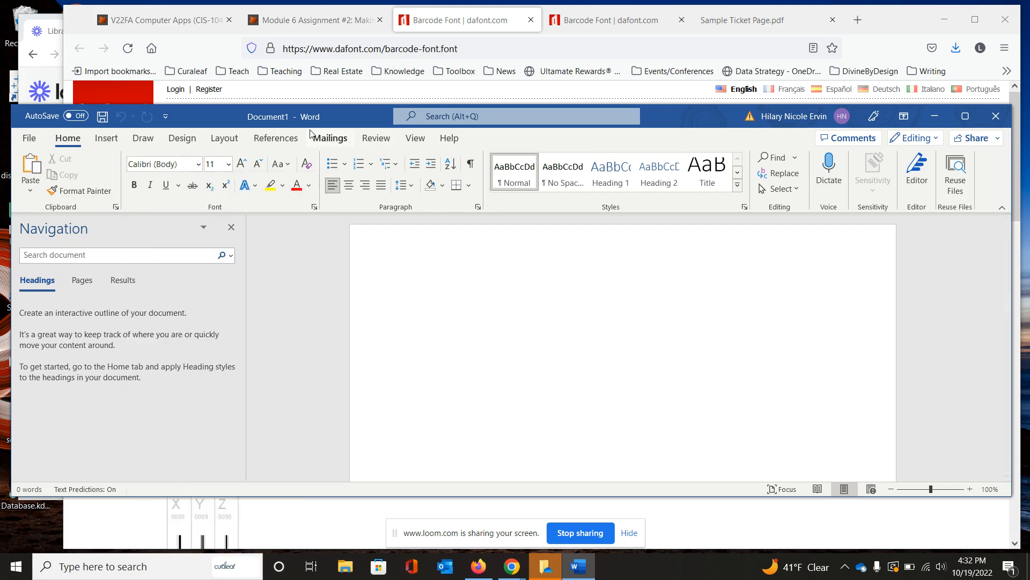
Start the Step-by-Step Mail Merge Wizard with Labels as the document type and advance to the starting document stage.
{"action": "left_click", "coordinate": [324, 142]}
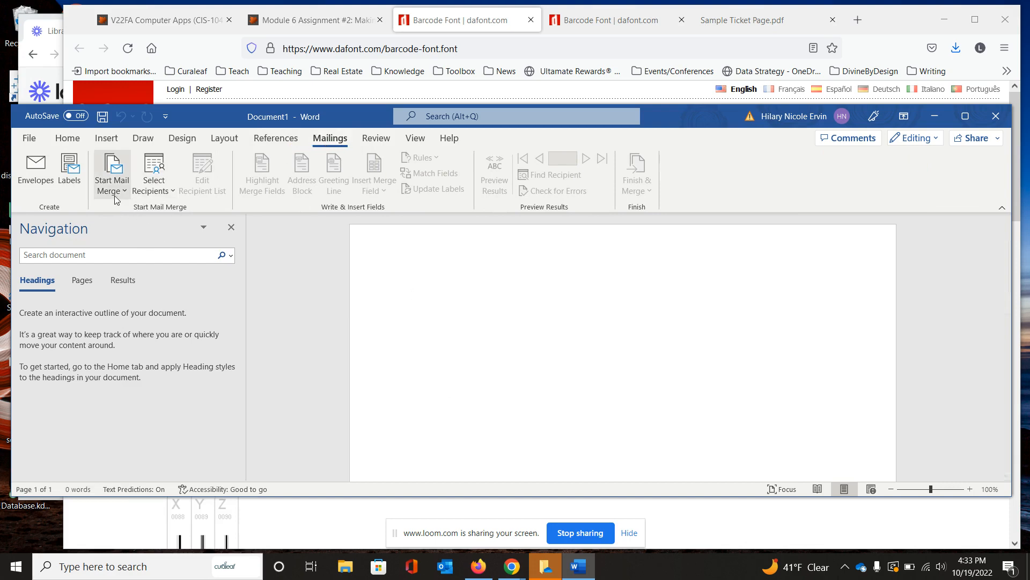
{"action": "left_click", "coordinate": [115, 198]}
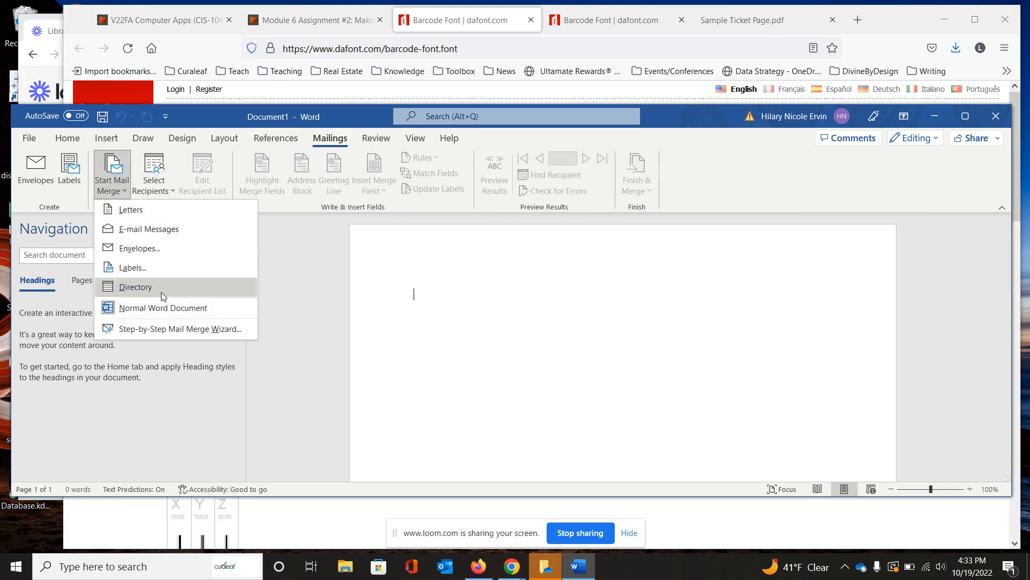
{"action": "left_click", "coordinate": [168, 329]}
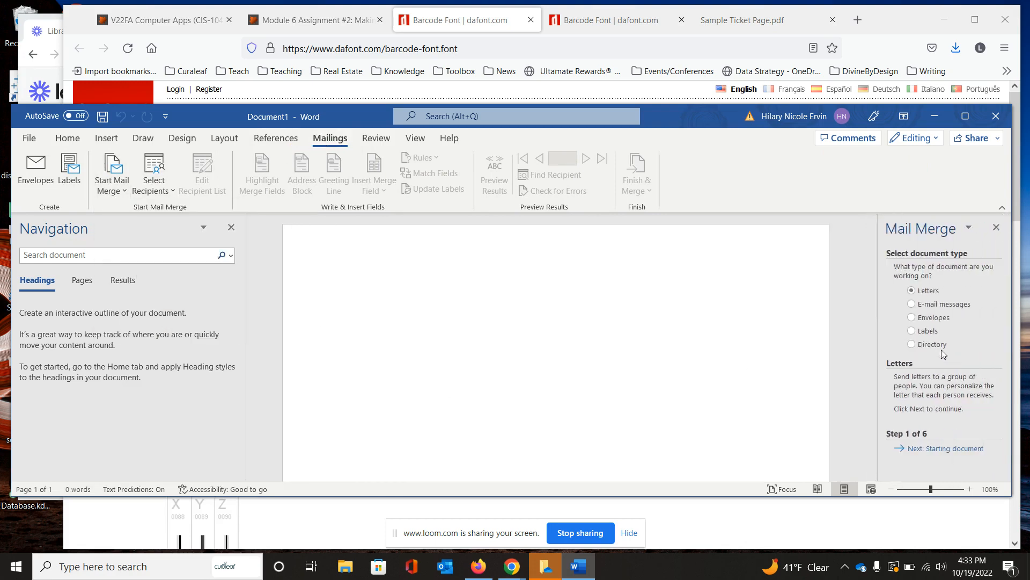
{"action": "left_click", "coordinate": [927, 331]}
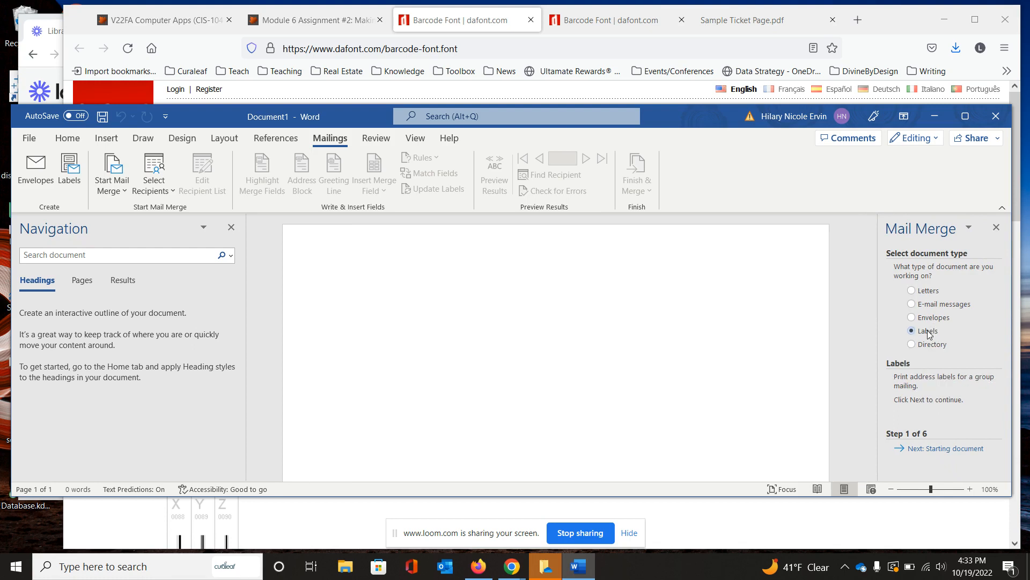
{"action": "left_click", "coordinate": [926, 449]}
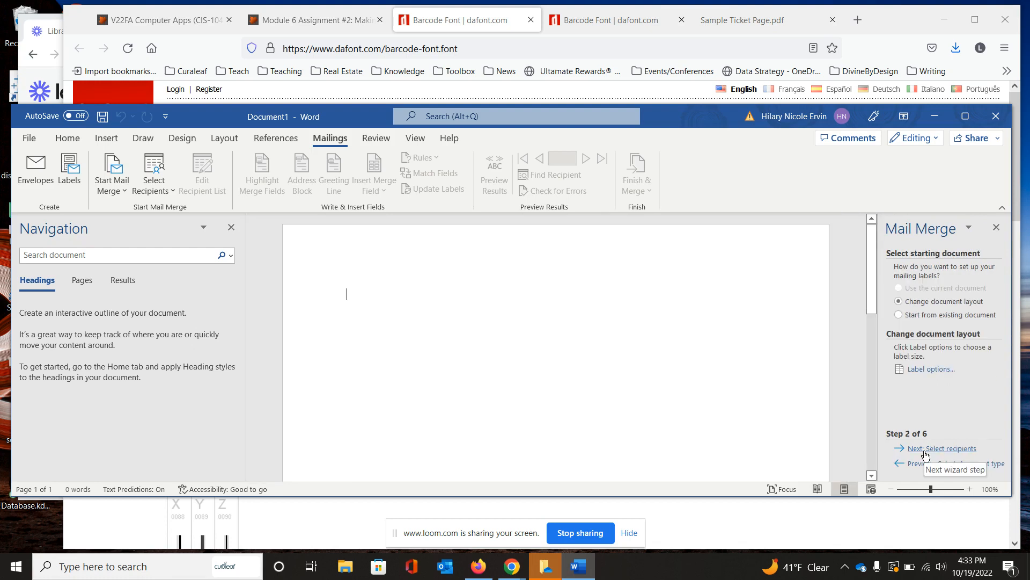
Start a new custom label from the label options and name it Southshire Ticket.
{"action": "left_click", "coordinate": [937, 369]}
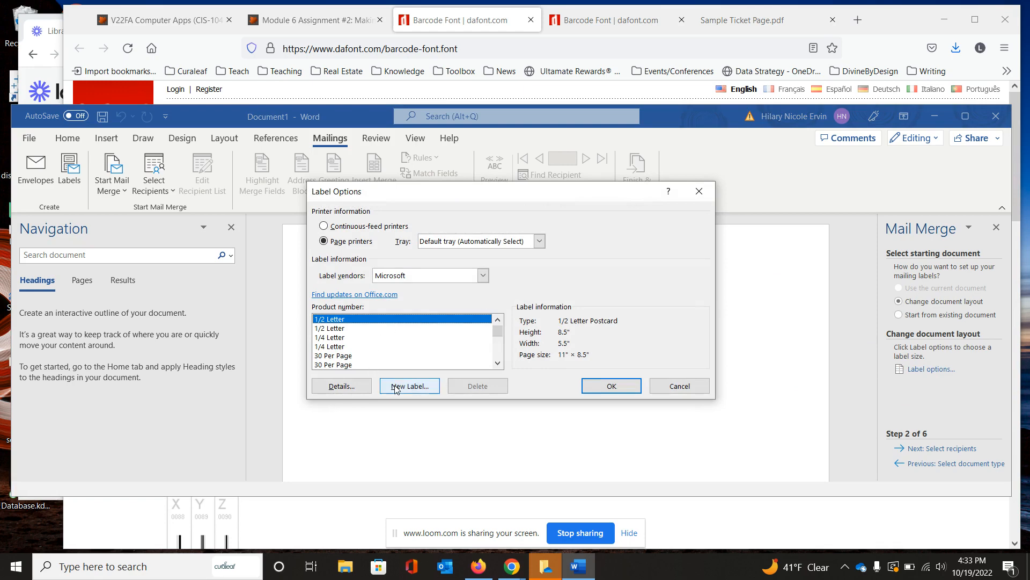
{"action": "left_click", "coordinate": [411, 386]}
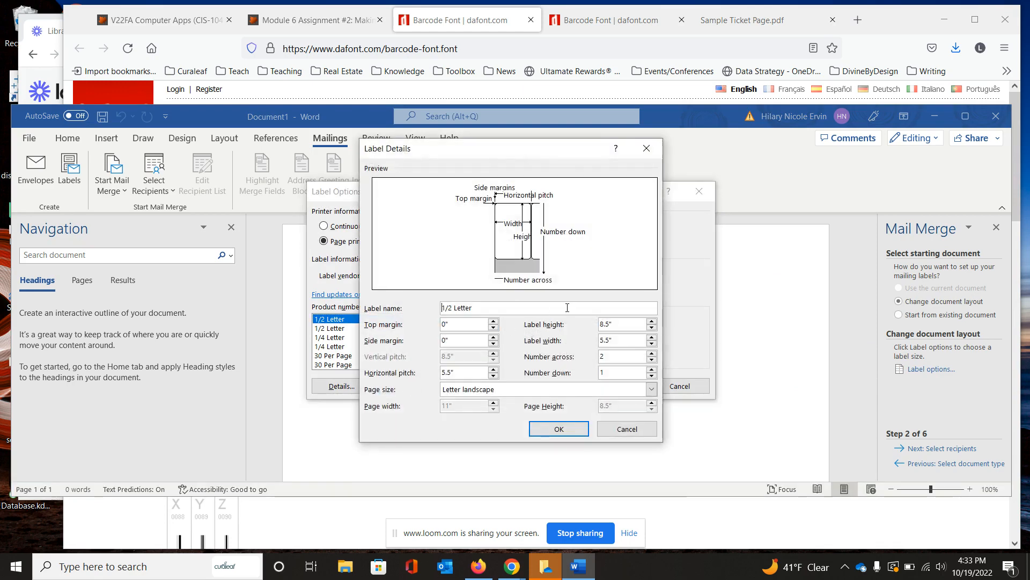
{"action": "triple_click", "coordinate": [567, 308]}
{"action": "type", "text": "Southshire Ticket"}
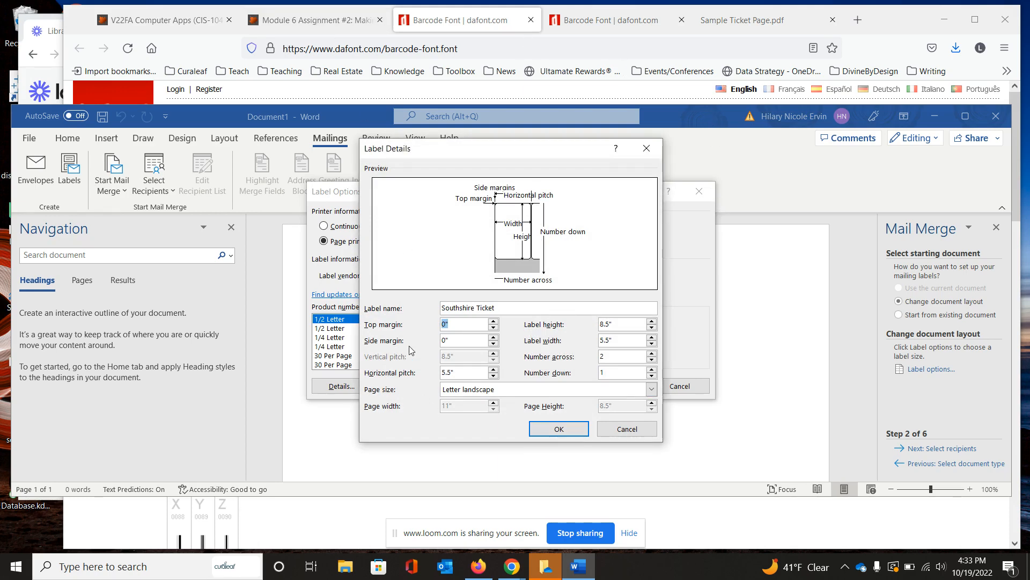
Set the ticket label's top margin and side margin to 0.38 inches each.
{"action": "type", "text": "0.38"}
{"action": "key", "text": "Tab"}
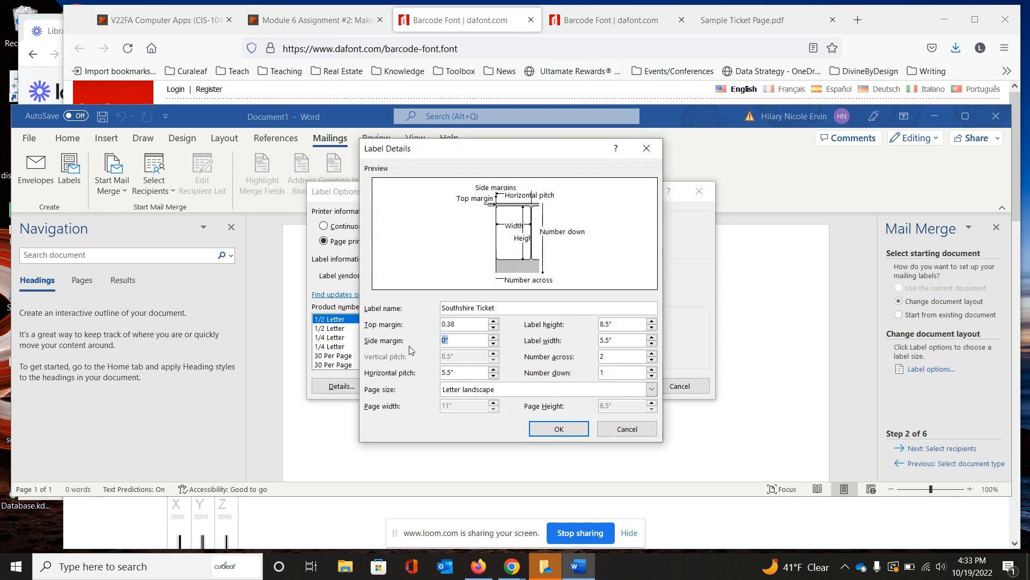
{"action": "type", "text": "0.38"}
{"action": "key", "text": "Tab"}
{"action": "key", "text": "Tab"}
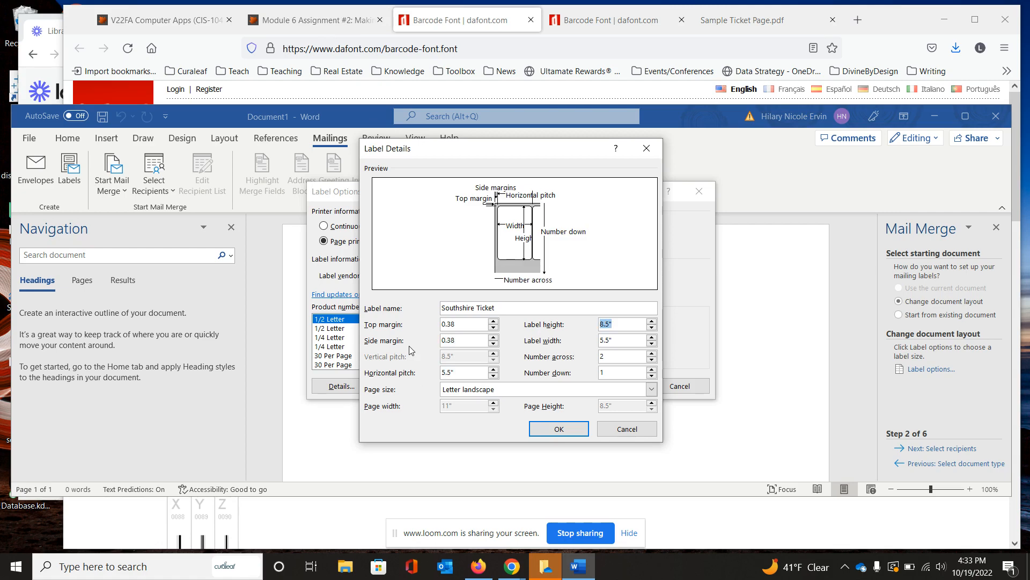
Set the label height to 5 inches and width to 1.75 inches, with 4 labels across and 2 down.
{"action": "type", "text": "5"}
{"action": "key", "text": "Tab"}
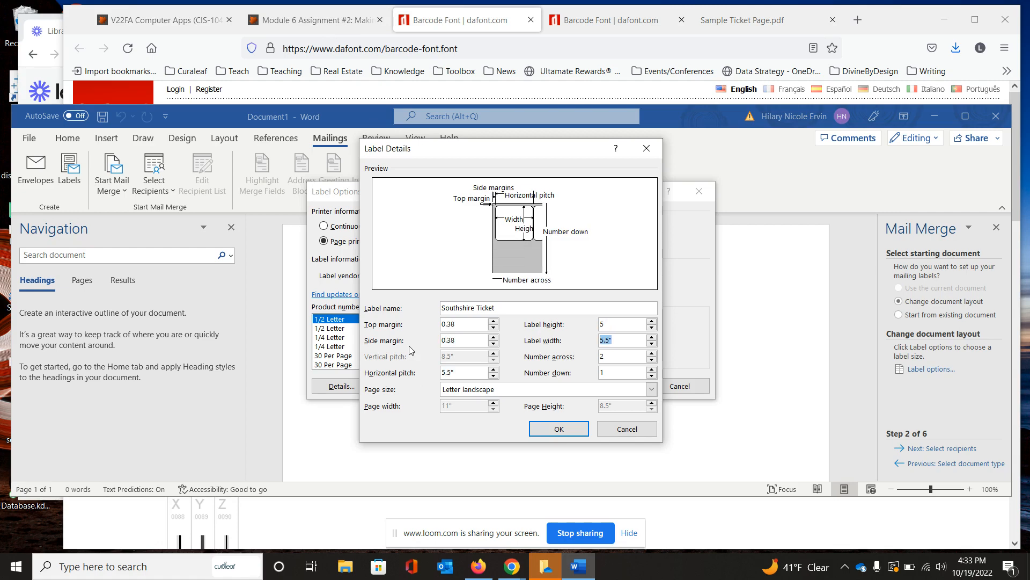
{"action": "type", "text": "1.75"}
{"action": "key", "text": "Tab"}
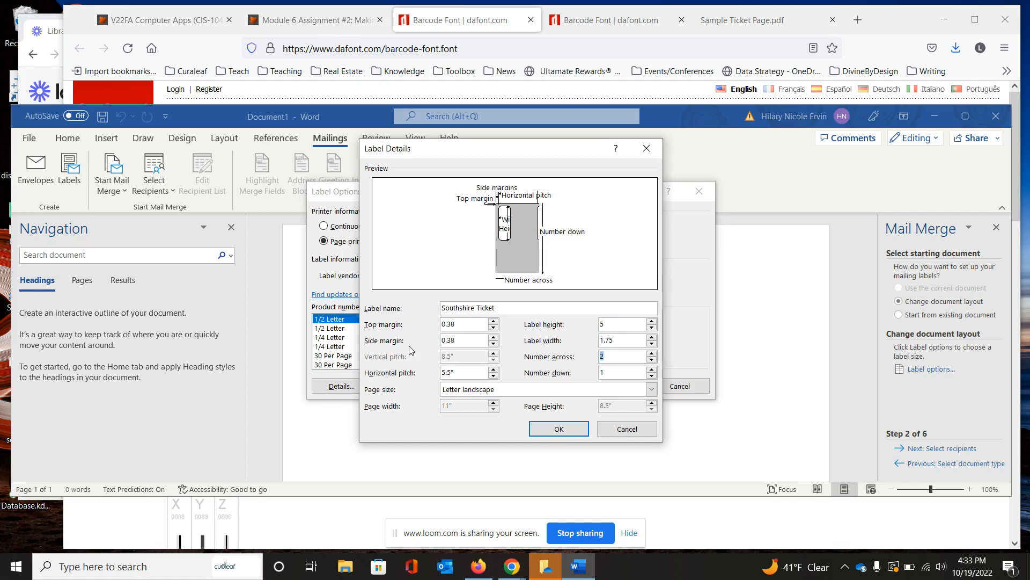
{"action": "type", "text": "4"}
{"action": "key", "text": "Tab"}
{"action": "type", "text": "2"}
{"action": "key", "text": "Tab"}
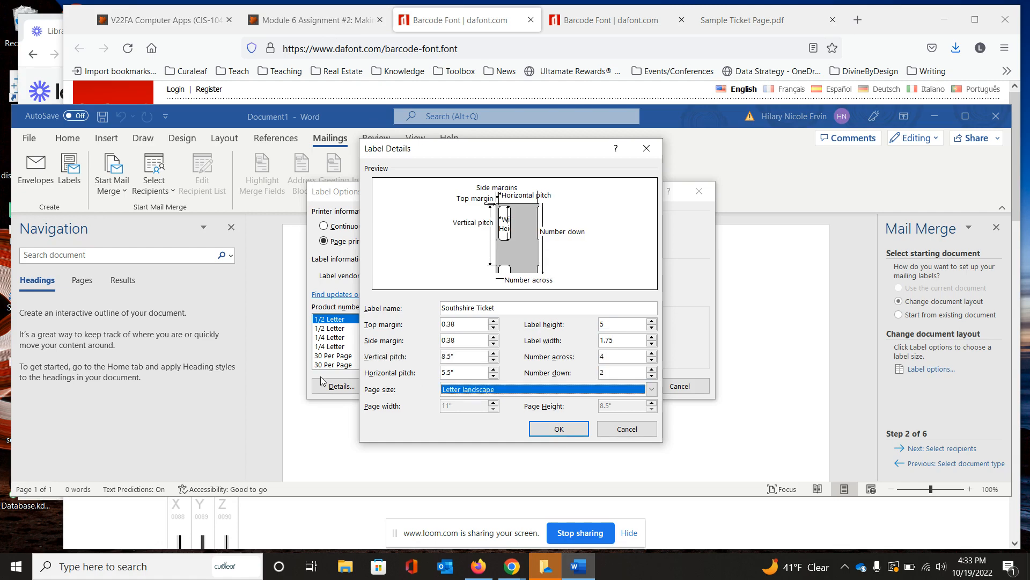
Set the label's vertical pitch to 5.5 inches and its horizontal pitch to 2 inches.
{"action": "left_click", "coordinate": [446, 358]}
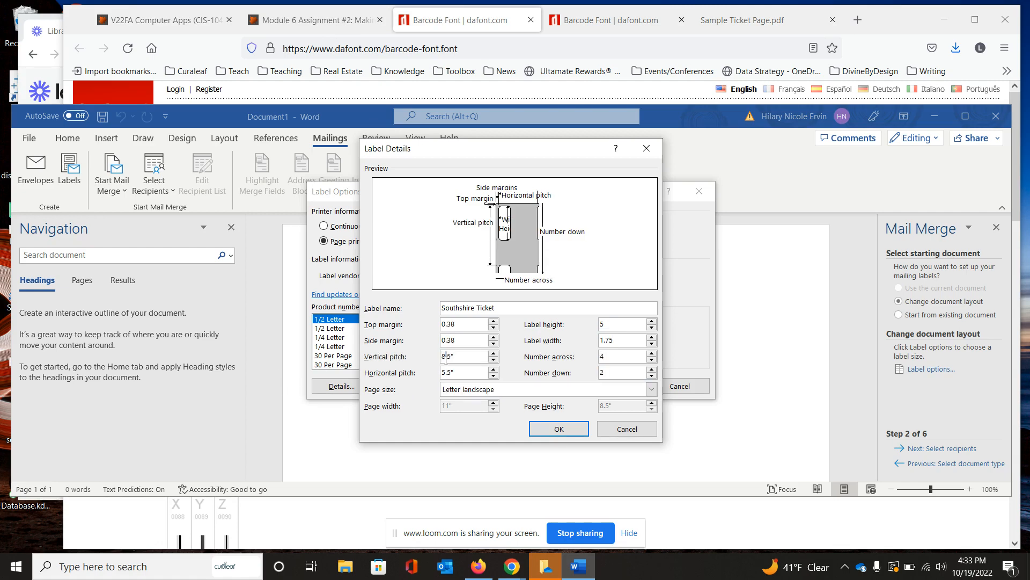
{"action": "double_click", "coordinate": [446, 357]}
{"action": "type", "text": "5"}
{"action": "key", "text": "Tab"}
{"action": "type", "text": "2"}
{"action": "key", "text": "Tab"}
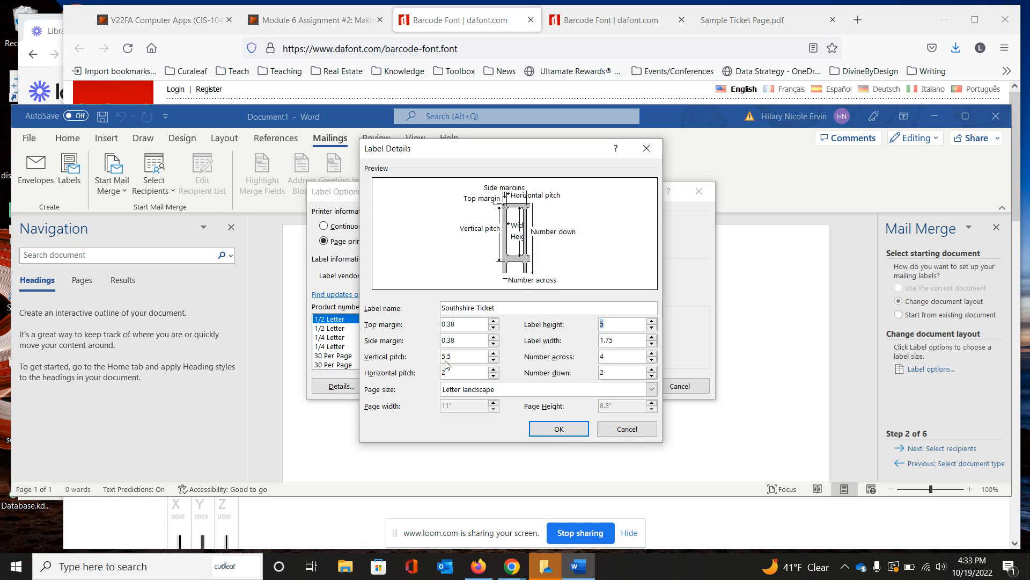
Set the label's page size to Letter and save the custom label.
{"action": "left_click", "coordinate": [651, 389]}
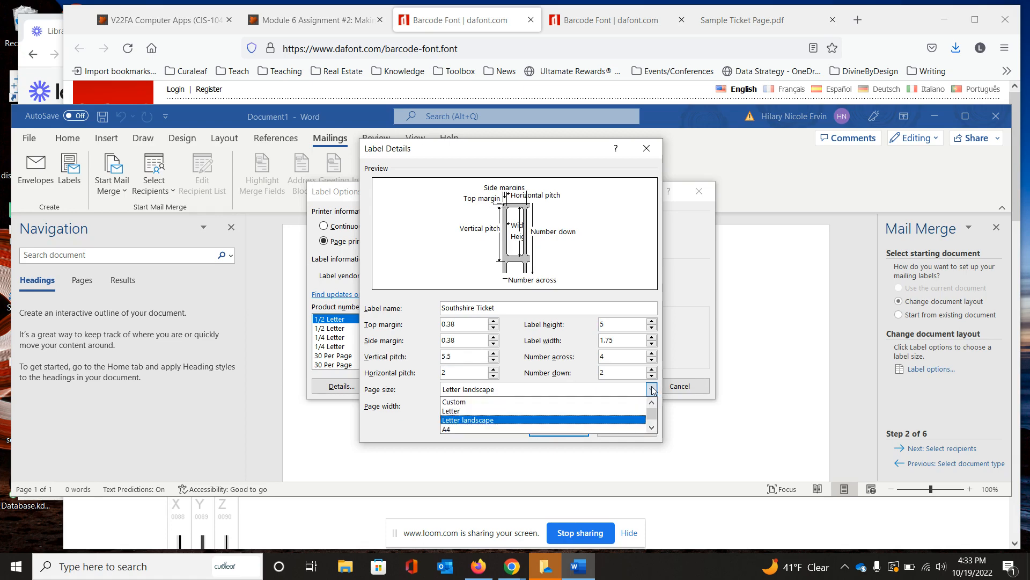
{"action": "left_click", "coordinate": [559, 415]}
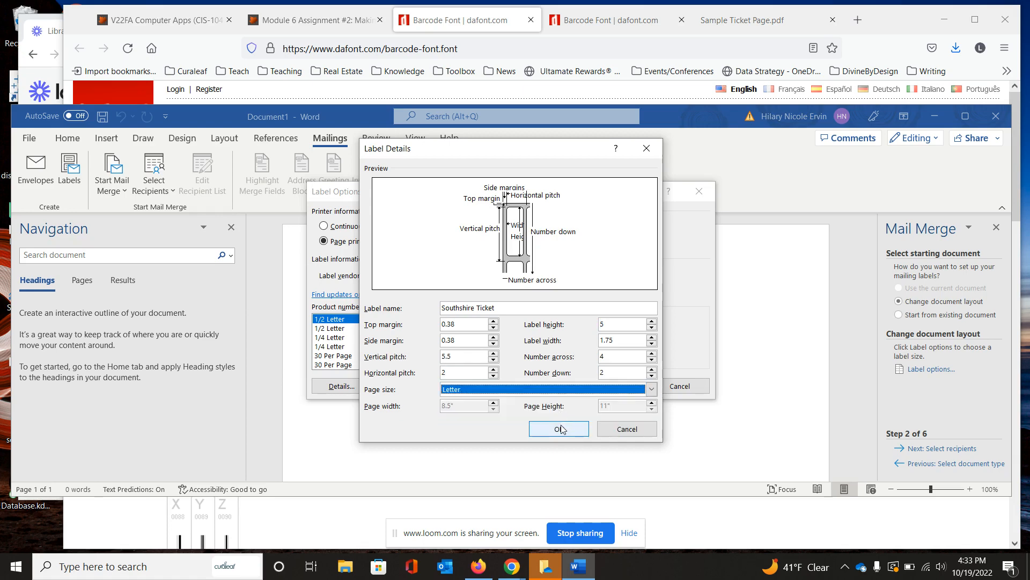
{"action": "left_click", "coordinate": [561, 428]}
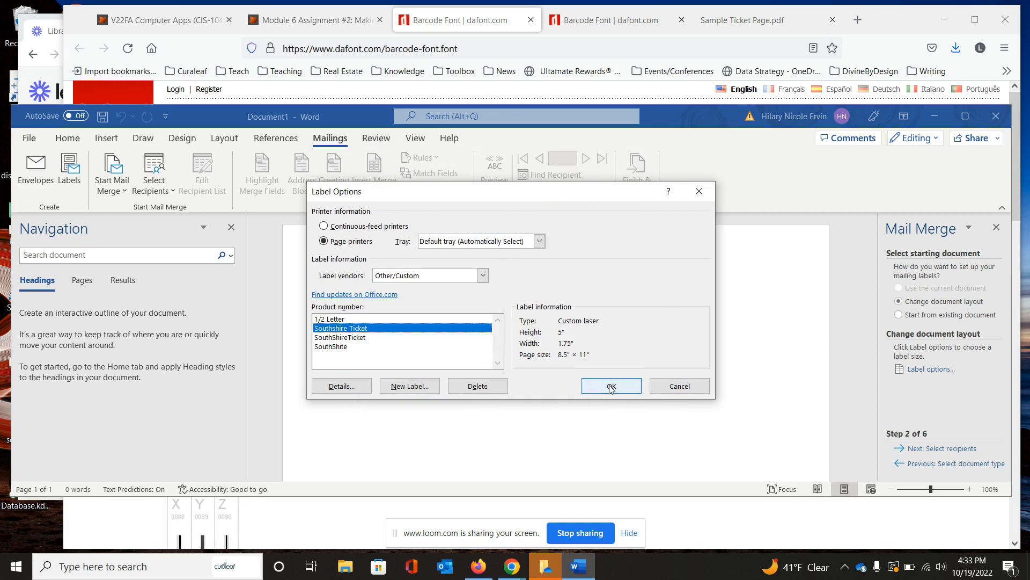
Apply the Southshire Ticket label layout to the document and show the paragraph marks to inspect the label cells.
{"action": "left_click", "coordinate": [610, 386]}
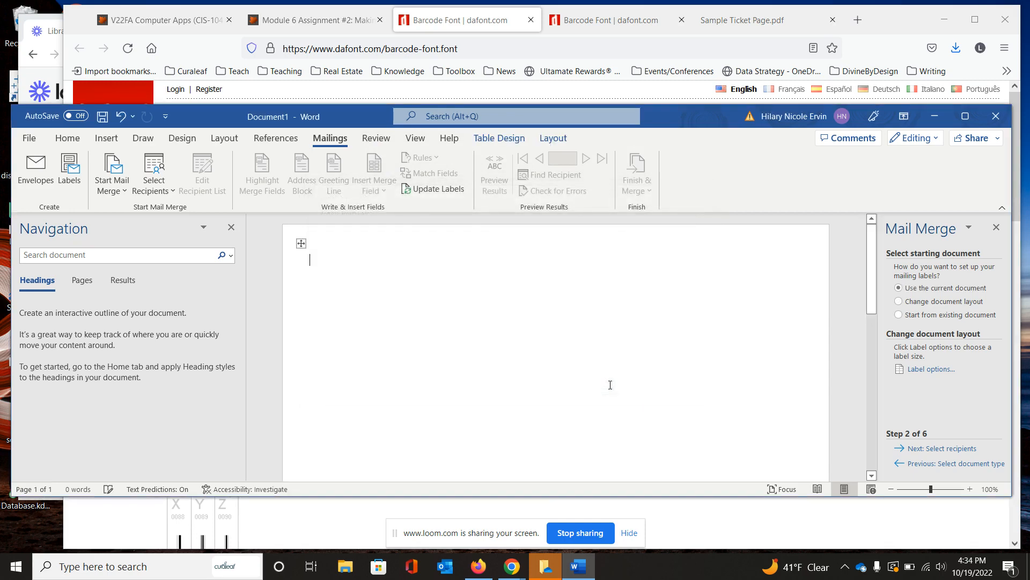
{"action": "left_click", "coordinate": [60, 139]}
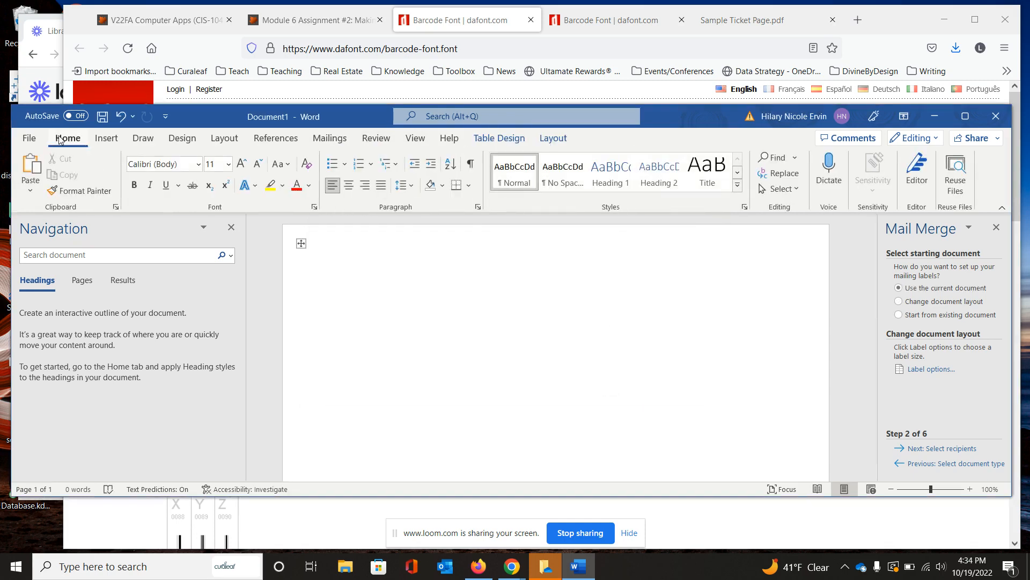
{"action": "left_click", "coordinate": [470, 163]}
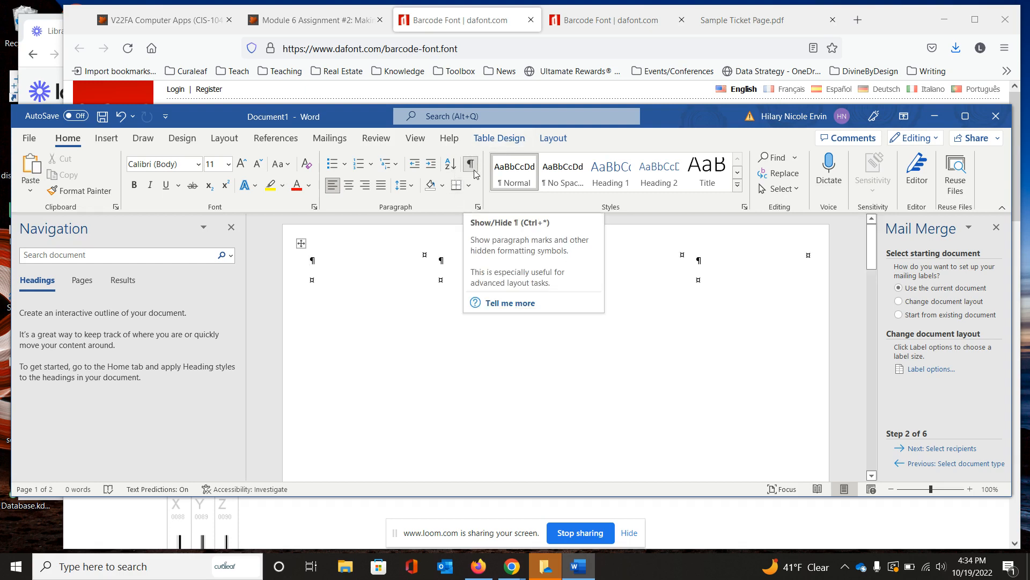
{"action": "scroll", "coordinate": [411, 336], "scroll_direction": "down", "scroll_amount": 5}
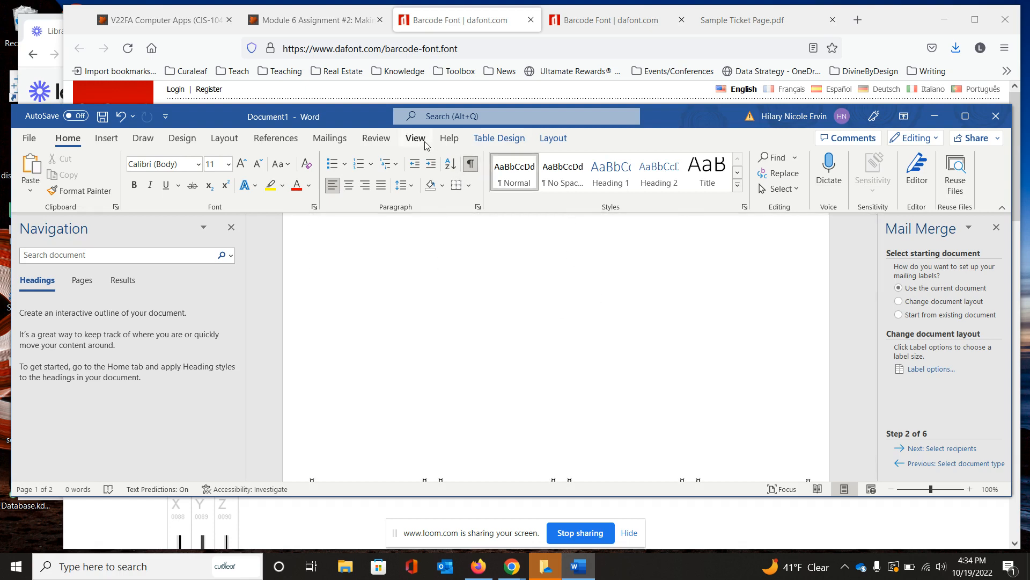
{"action": "scroll", "coordinate": [407, 307], "scroll_direction": "down", "scroll_amount": 5}
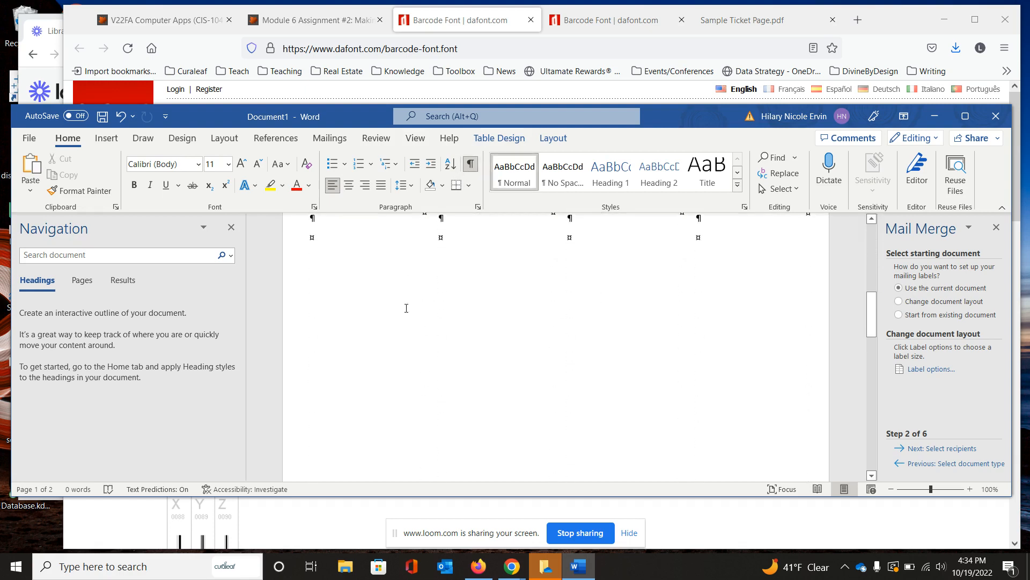
{"action": "scroll", "coordinate": [377, 446], "scroll_direction": "up", "scroll_amount": 10}
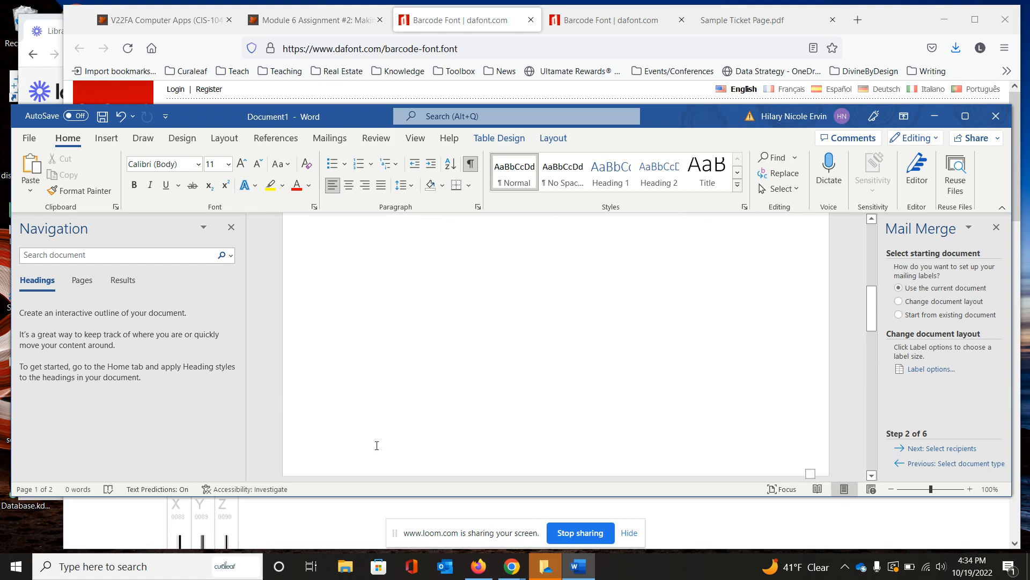
{"action": "scroll", "coordinate": [377, 445], "scroll_direction": "up", "scroll_amount": 2}
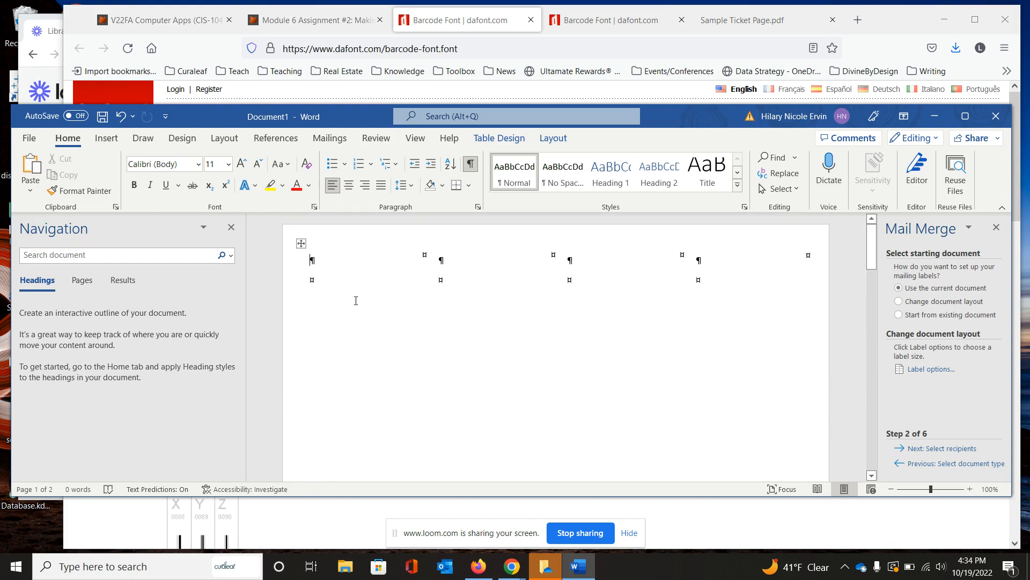
{"action": "scroll", "coordinate": [356, 301], "scroll_direction": "down", "scroll_amount": 1}
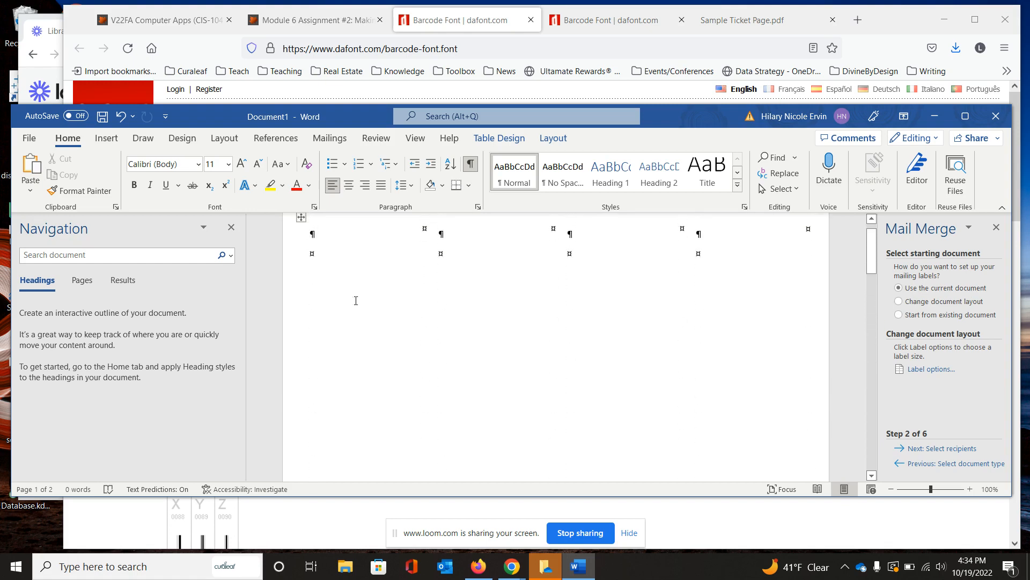
Switch to the course website in the browser and download label text.docx from the Module 6 files folder.
{"action": "left_click", "coordinate": [334, 22]}
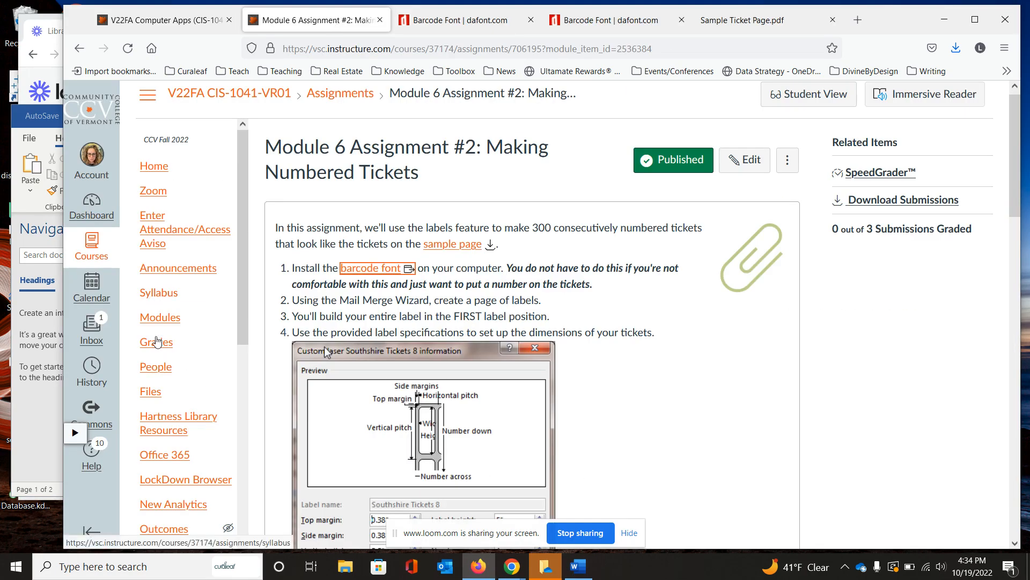
{"action": "right_click", "coordinate": [151, 390]}
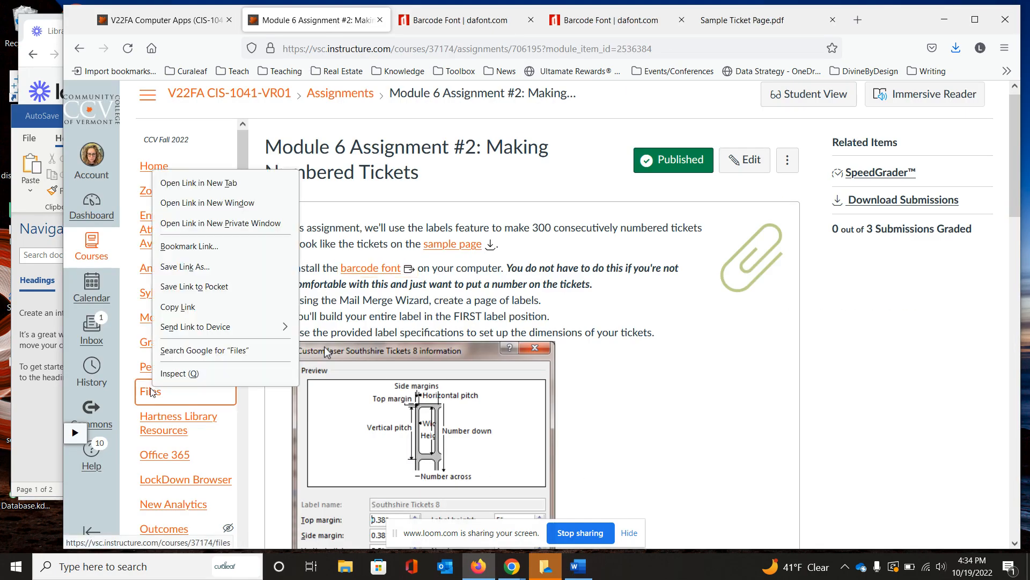
{"action": "left_click", "coordinate": [188, 184]}
{"action": "left_click", "coordinate": [390, 21]}
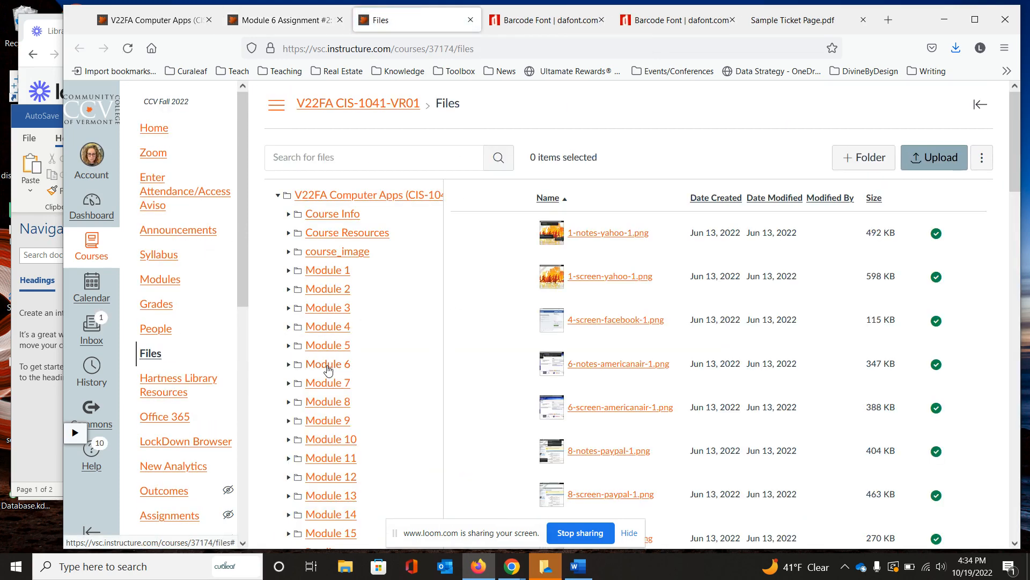
{"action": "left_click", "coordinate": [328, 365]}
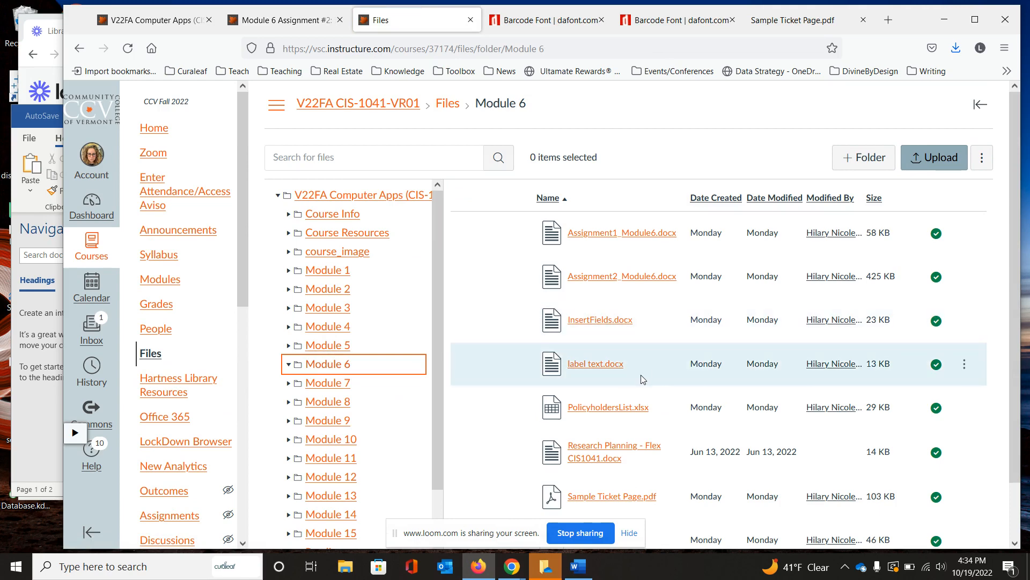
{"action": "left_click", "coordinate": [599, 365]}
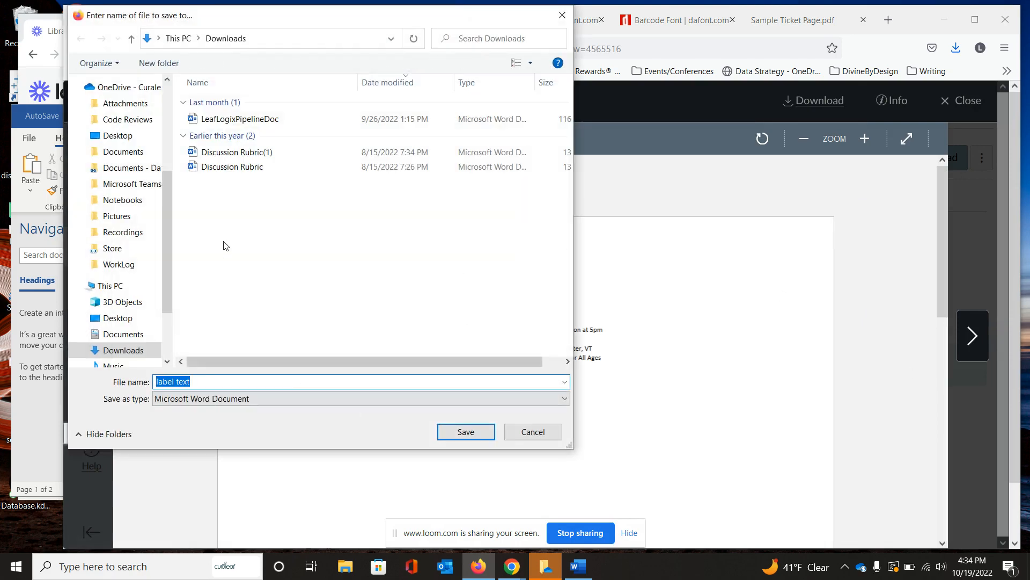
{"action": "key", "text": "Return"}
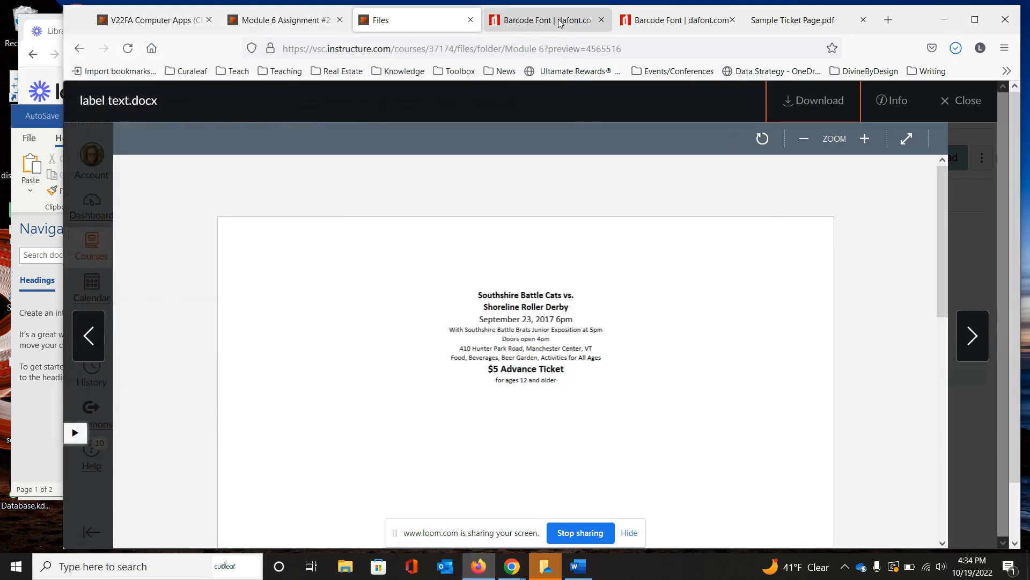
Download the Ticket.png background image from the Module 6 Assignment #2 instructions to the Downloads folder.
{"action": "left_click", "coordinate": [304, 22]}
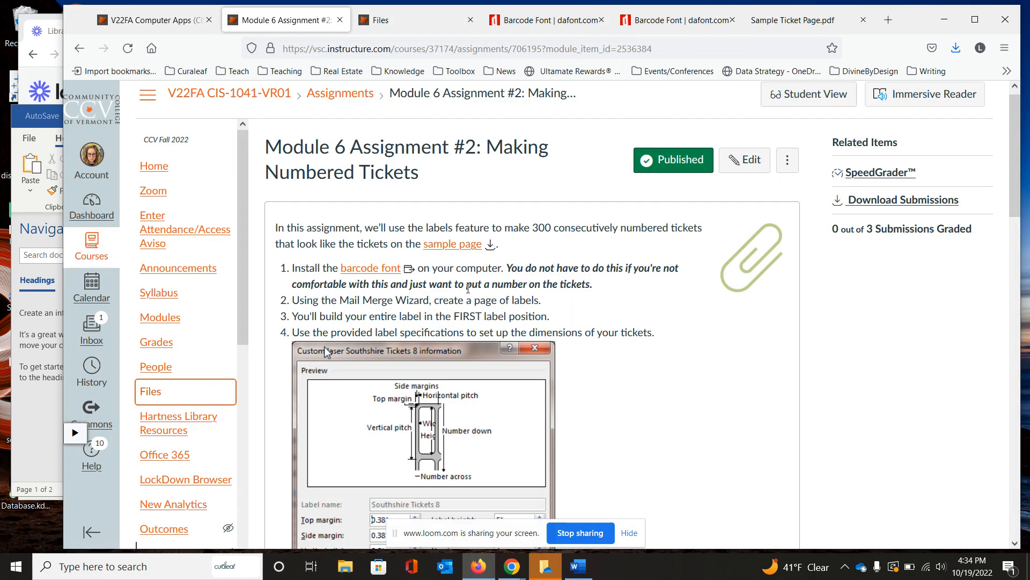
{"action": "scroll", "coordinate": [468, 288], "scroll_direction": "down", "scroll_amount": 3}
{"action": "scroll", "coordinate": [567, 358], "scroll_direction": "down", "scroll_amount": 6}
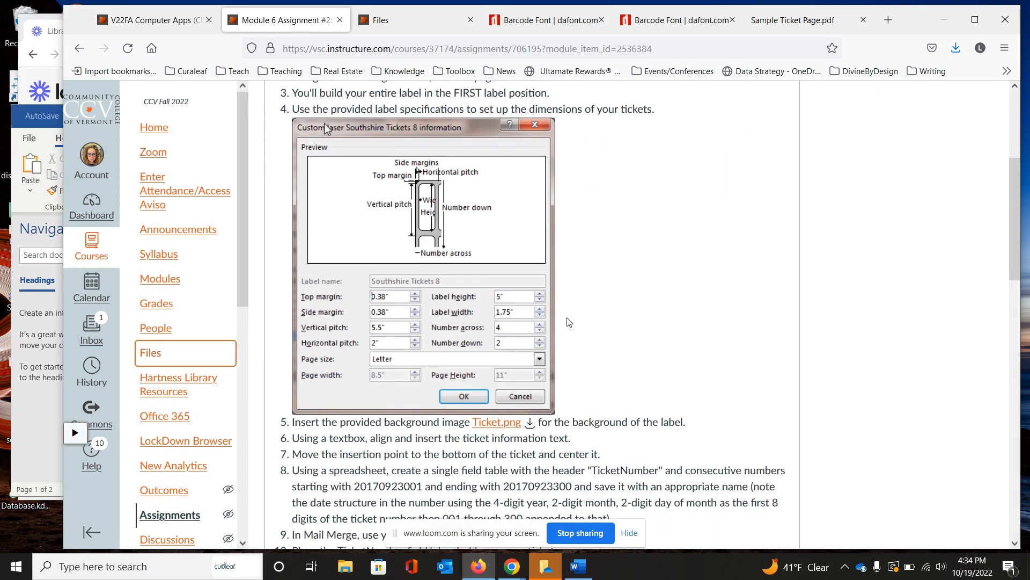
{"action": "scroll", "coordinate": [555, 416], "scroll_direction": "down", "scroll_amount": 5}
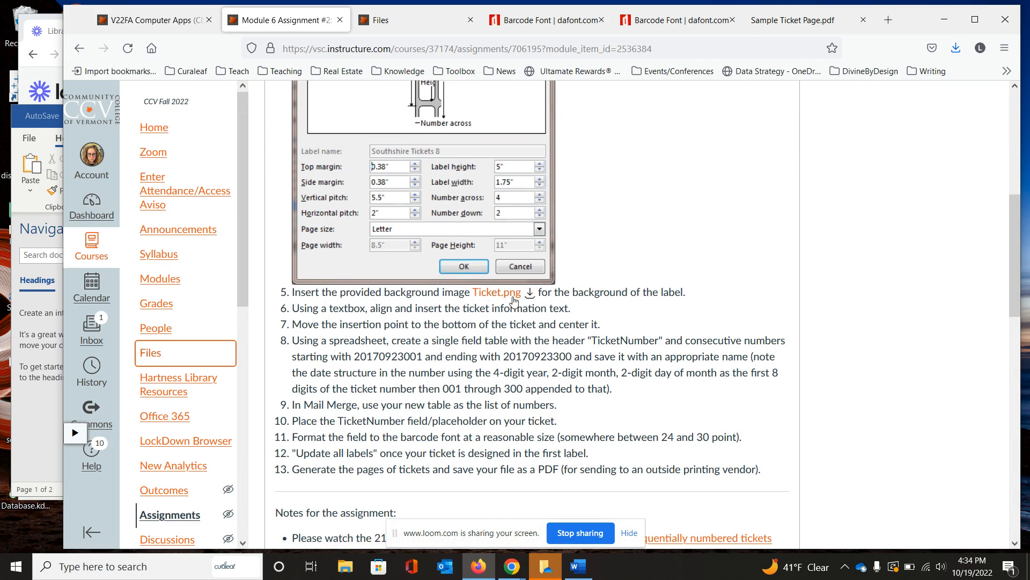
{"action": "left_click", "coordinate": [533, 295]}
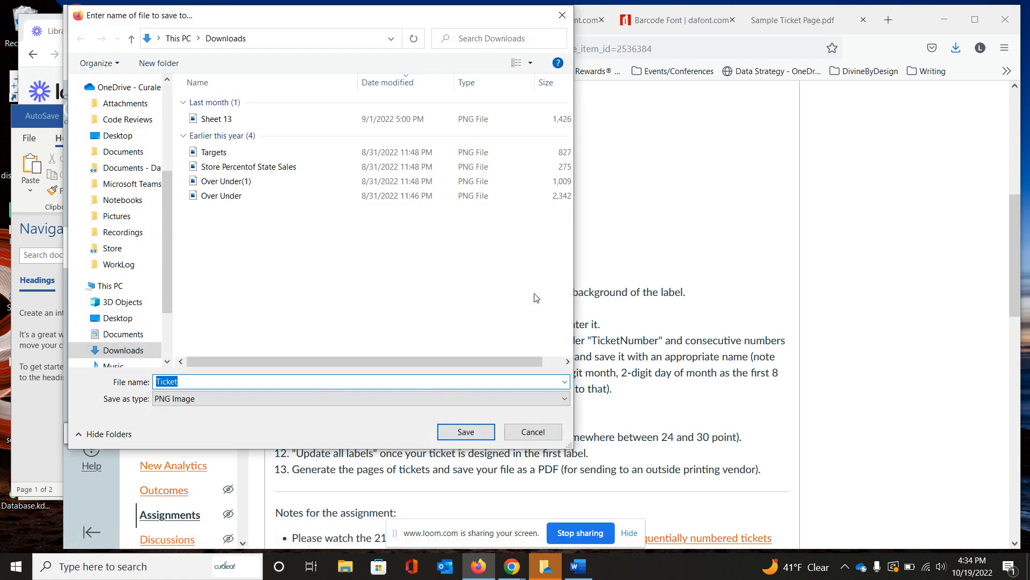
{"action": "key", "text": "Return"}
Switch back to Word and insert the Ticket picture from the Downloads folder into the first label.
{"action": "left_click", "coordinate": [56, 431]}
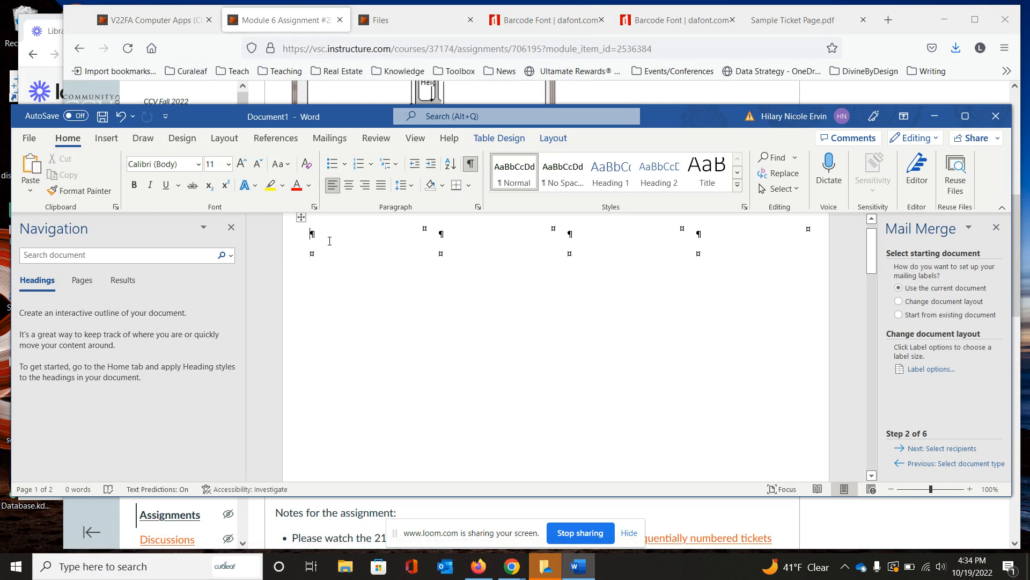
{"action": "left_click", "coordinate": [101, 138]}
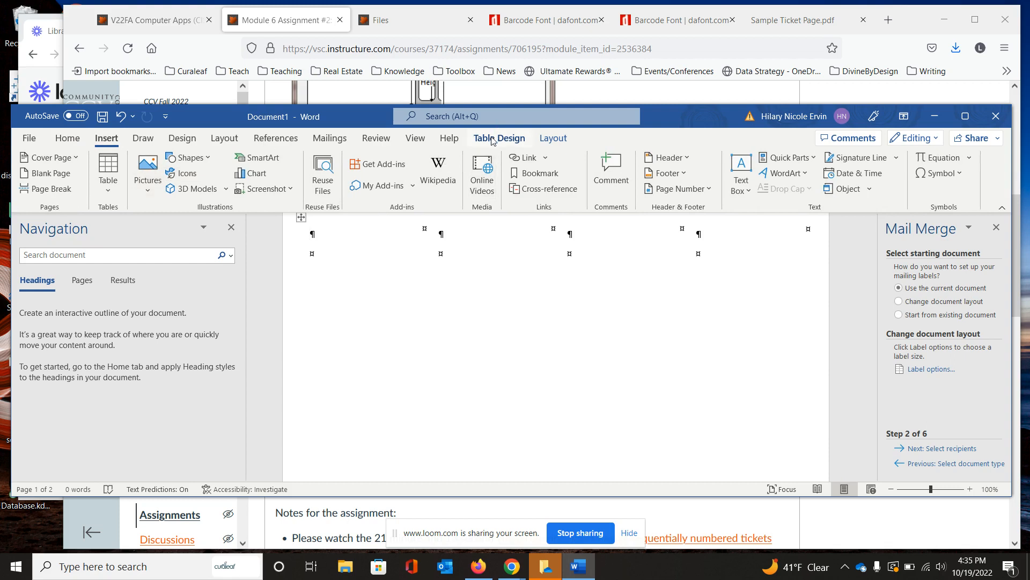
{"action": "left_click", "coordinate": [147, 189]}
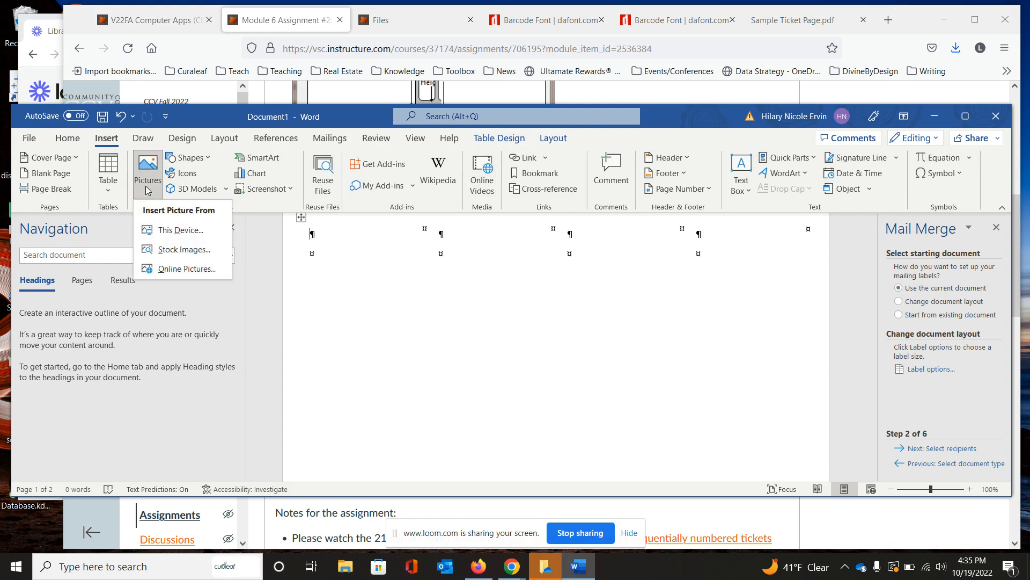
{"action": "left_click", "coordinate": [171, 230]}
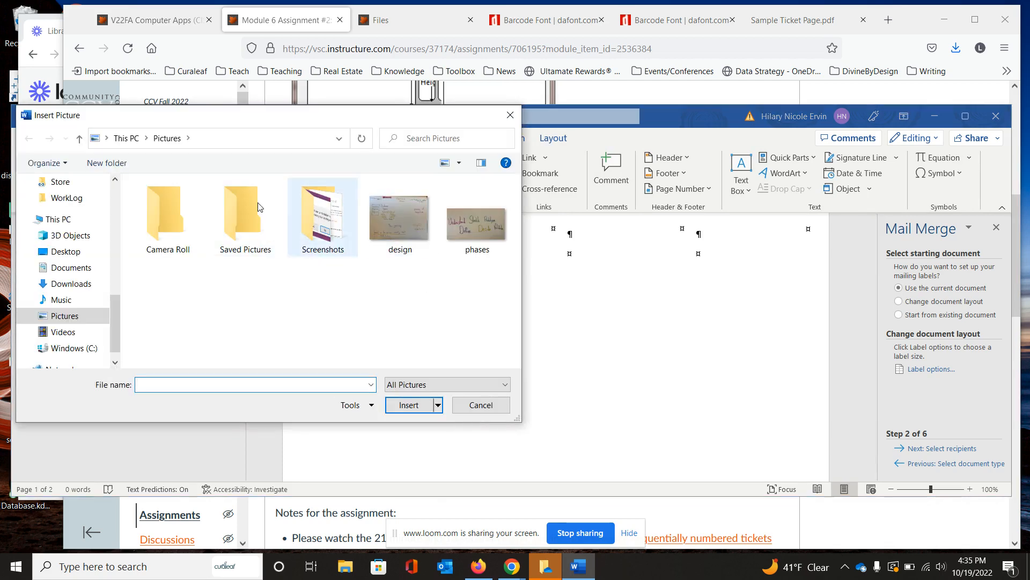
{"action": "scroll", "coordinate": [75, 225], "scroll_direction": "up", "scroll_amount": 10}
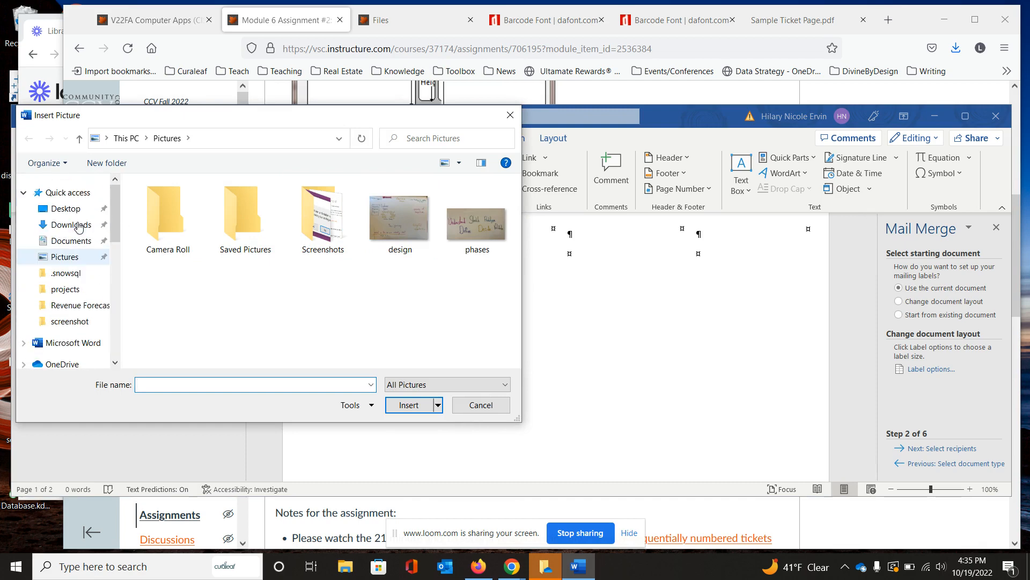
{"action": "left_click", "coordinate": [74, 240]}
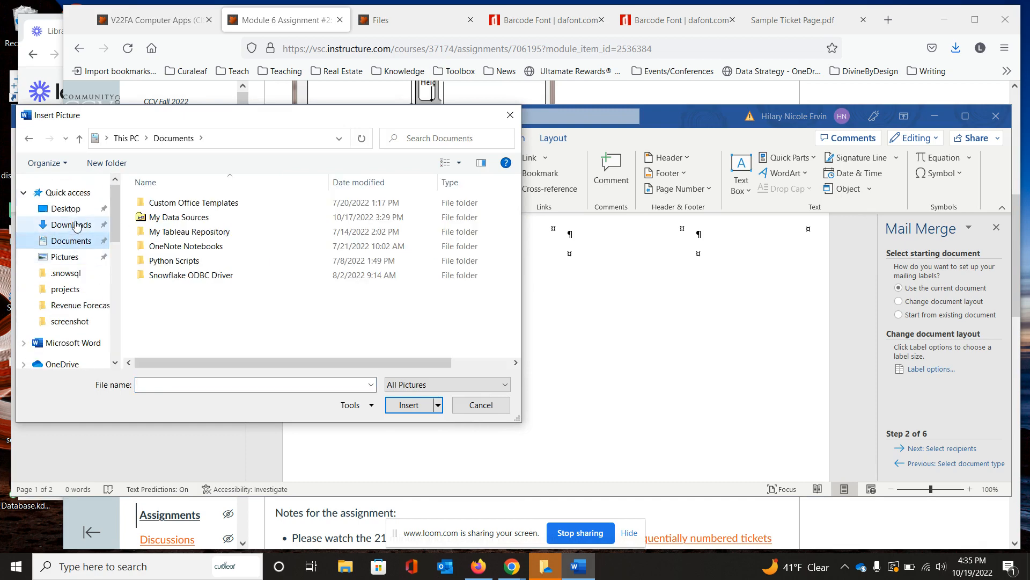
{"action": "left_click", "coordinate": [70, 224]}
{"action": "double_click", "coordinate": [161, 222]}
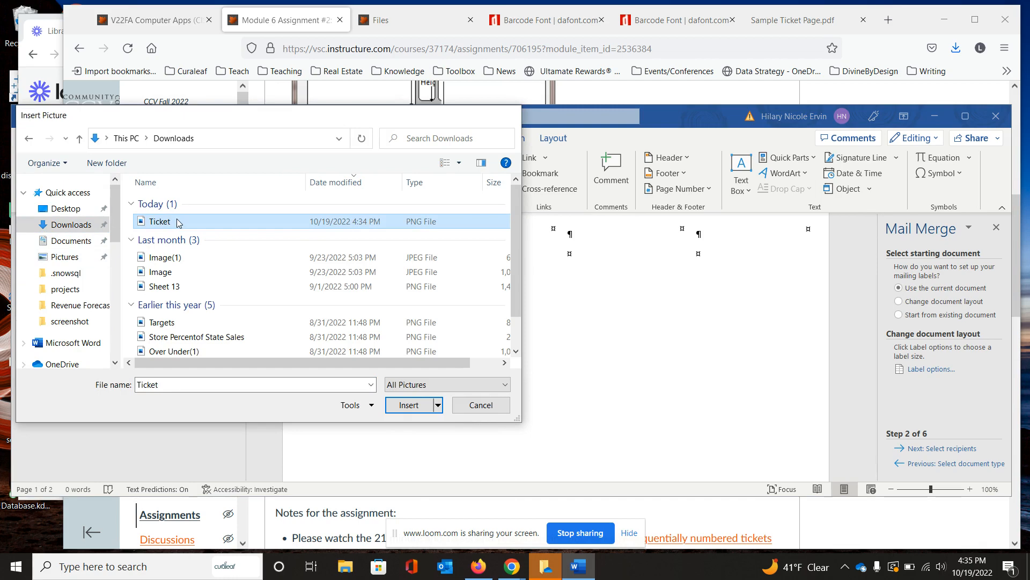
{"action": "scroll", "coordinate": [554, 364], "scroll_direction": "down", "scroll_amount": 2}
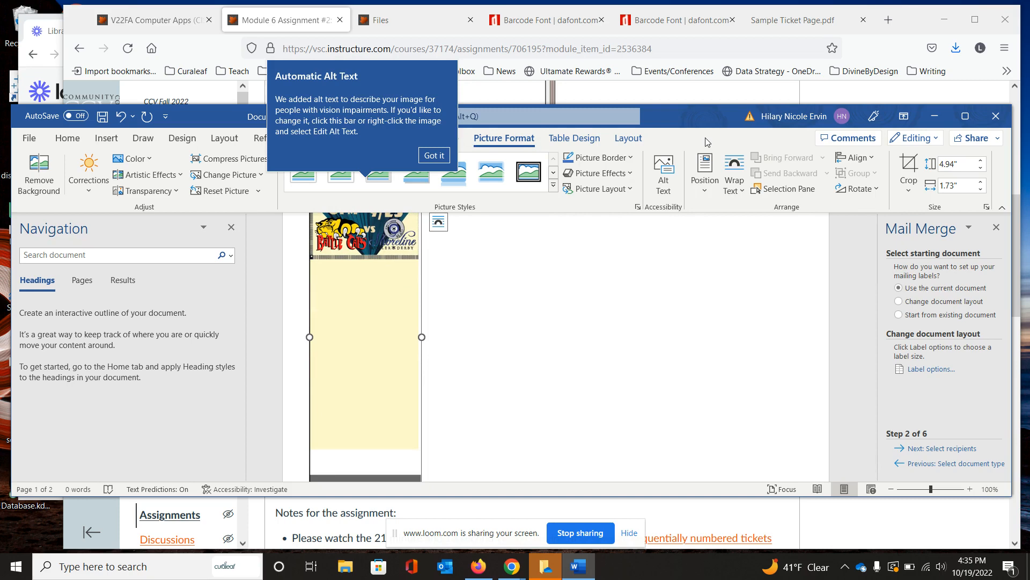
{"action": "left_click", "coordinate": [437, 153]}
Update all labels so the first label's ticket picture is copied to the others, and examine the resulting pages.
{"action": "left_click", "coordinate": [330, 139]}
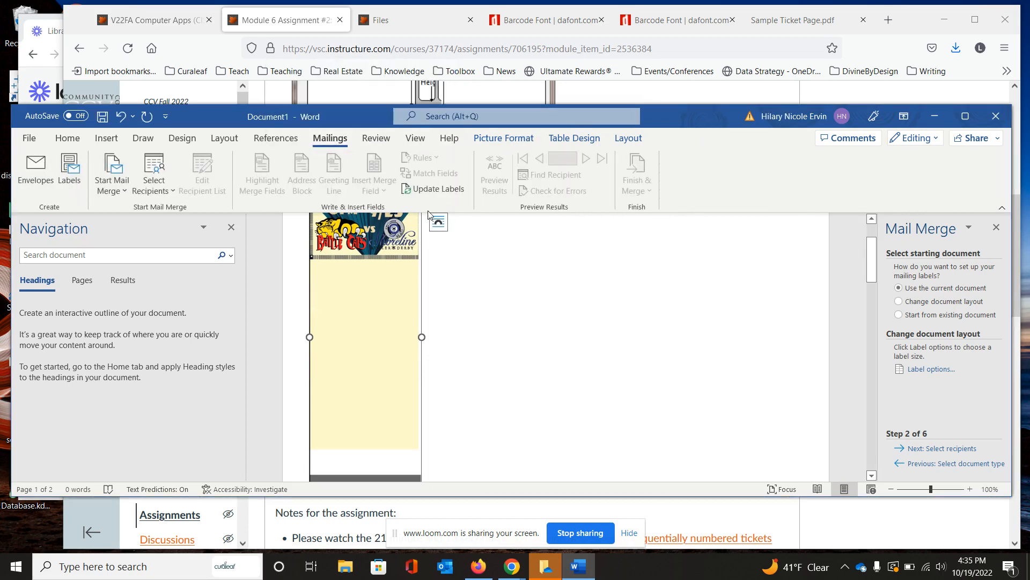
{"action": "left_click", "coordinate": [437, 188]}
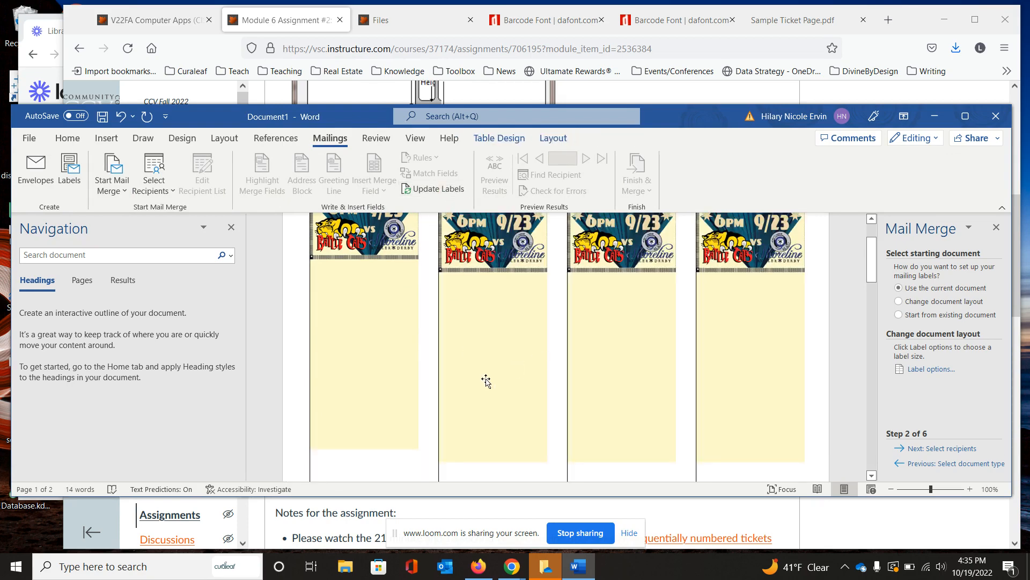
{"action": "scroll", "coordinate": [486, 381], "scroll_direction": "down", "scroll_amount": 10}
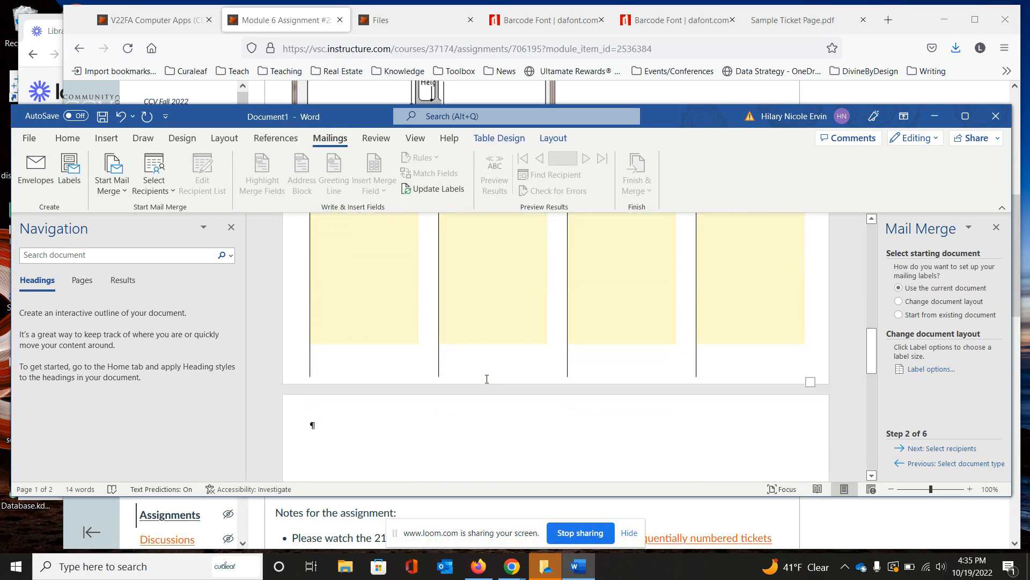
{"action": "scroll", "coordinate": [487, 378], "scroll_direction": "down", "scroll_amount": 3}
{"action": "scroll", "coordinate": [486, 379], "scroll_direction": "up", "scroll_amount": 10}
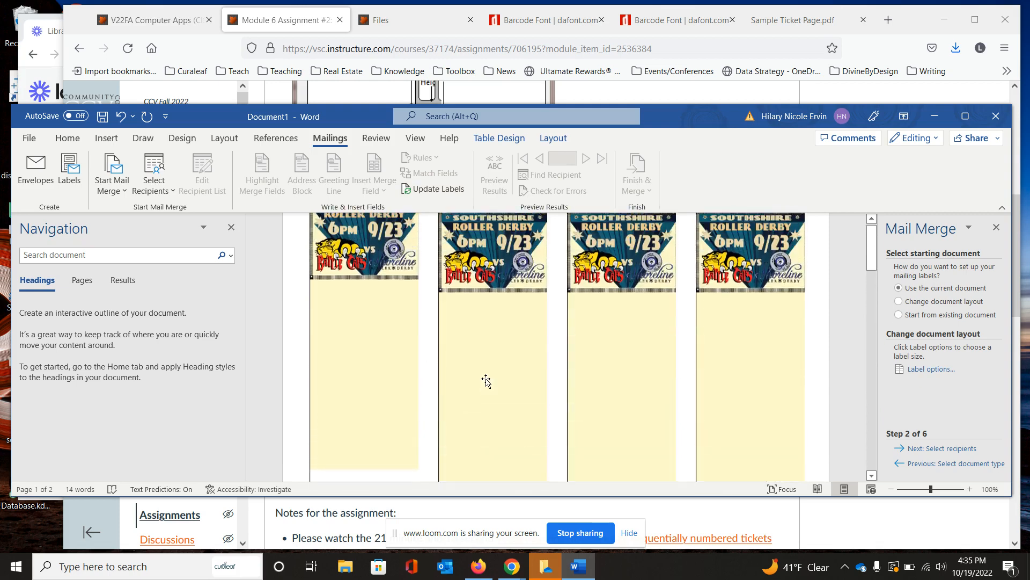
{"action": "scroll", "coordinate": [486, 380], "scroll_direction": "up", "scroll_amount": 2}
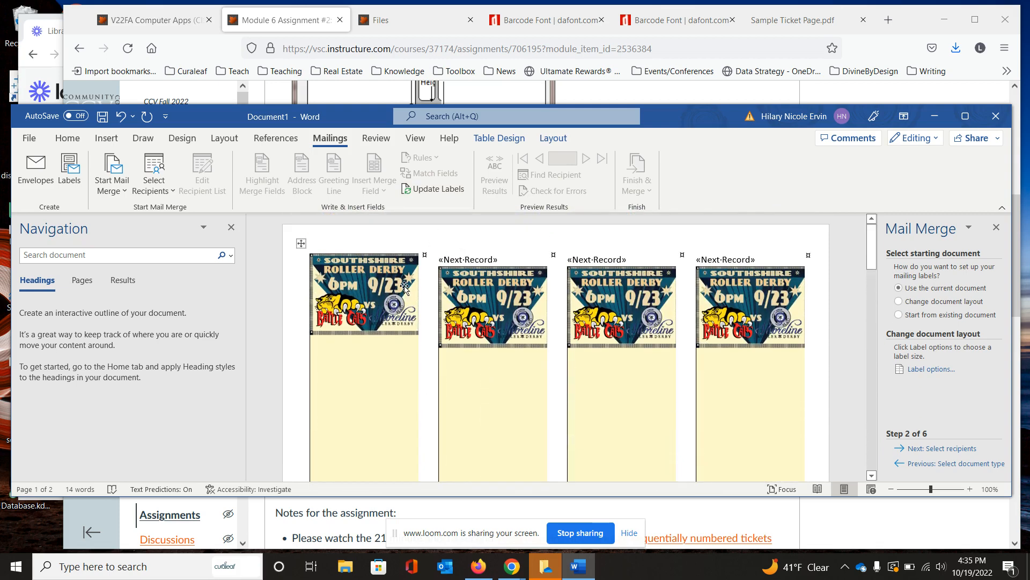
Undo the label update and the insertion of the ticket picture.
{"action": "key", "text": "ctrl+z"}
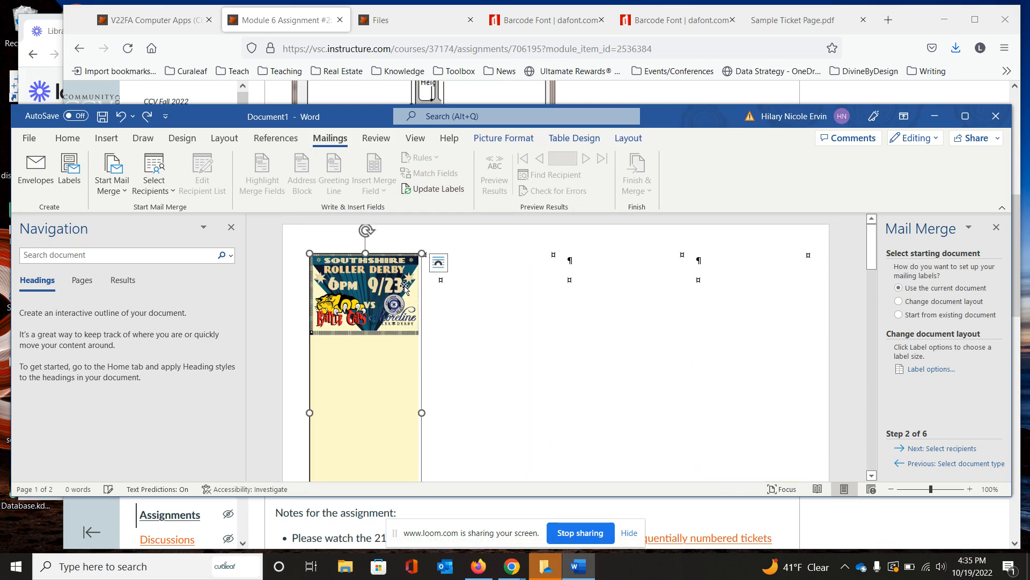
{"action": "key", "text": "ctrl+z"}
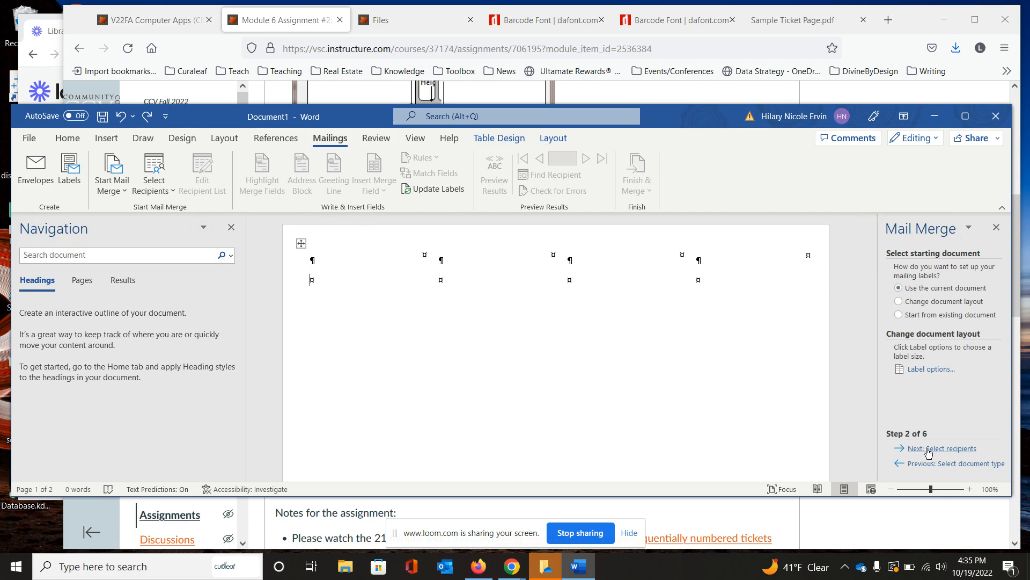
Review the Southshire Ticket label's details in the label options and leave them without changes.
{"action": "left_click", "coordinate": [920, 371]}
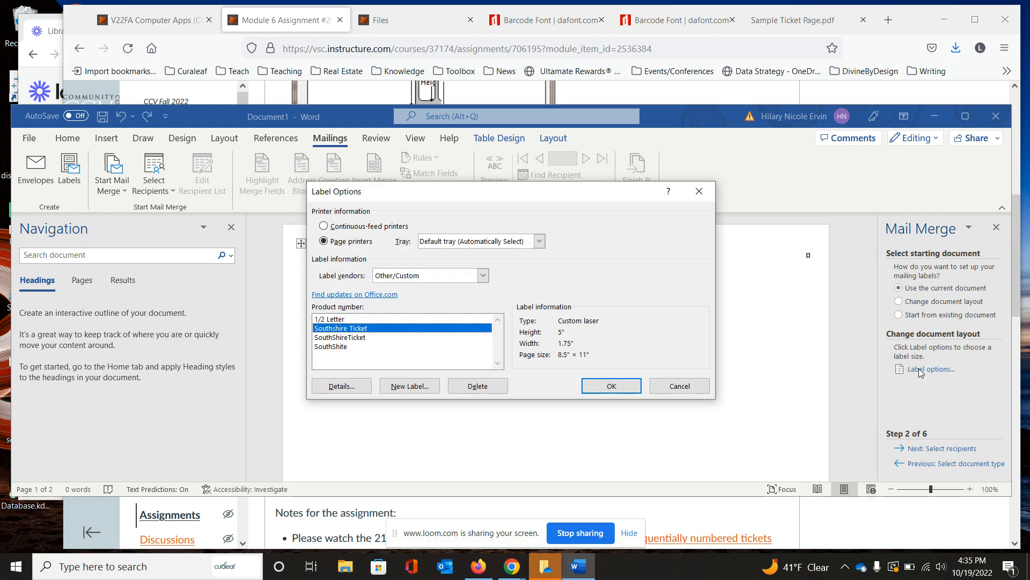
{"action": "left_click", "coordinate": [429, 385]}
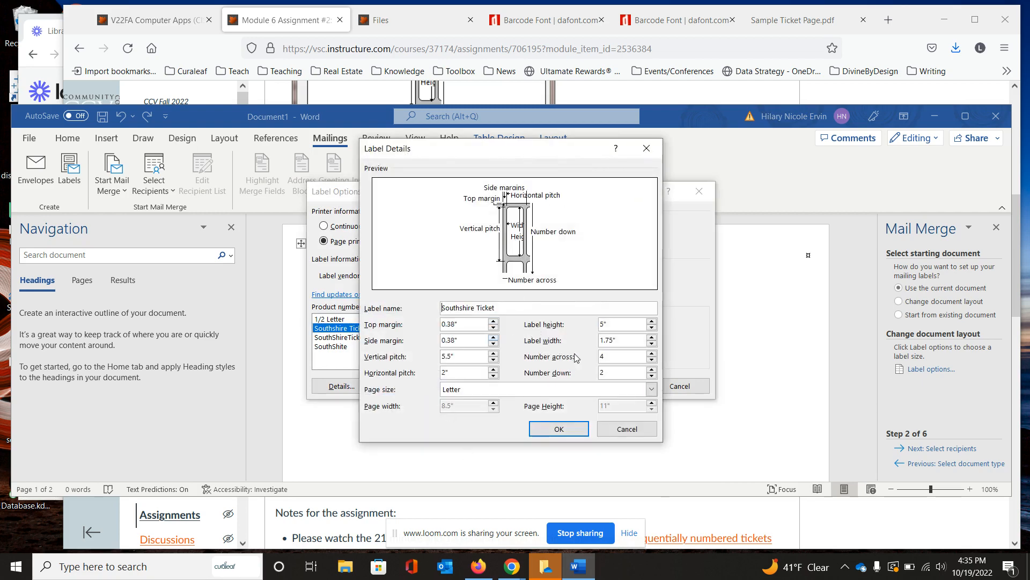
{"action": "left_click", "coordinate": [626, 430]}
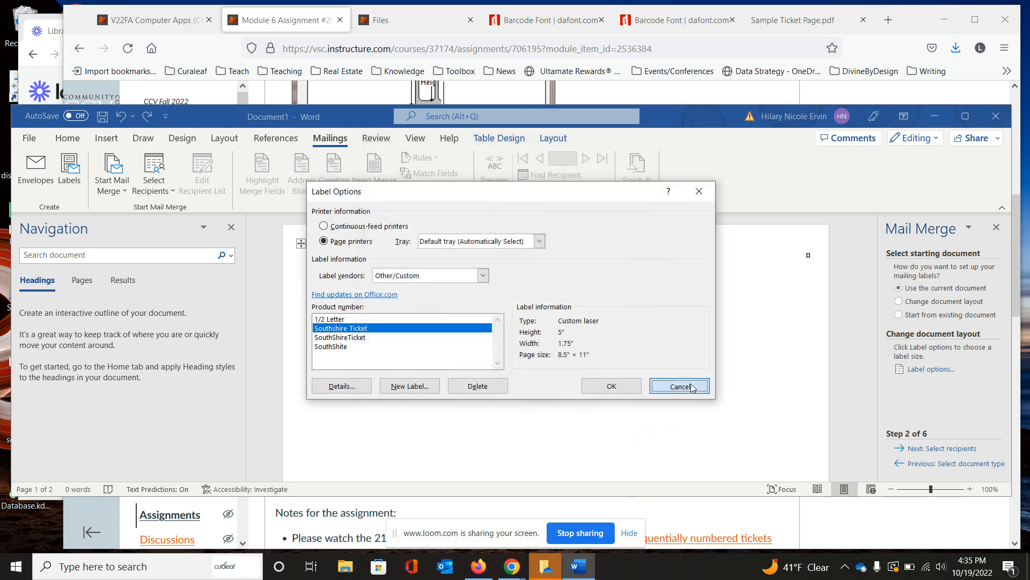
{"action": "left_click", "coordinate": [689, 385]}
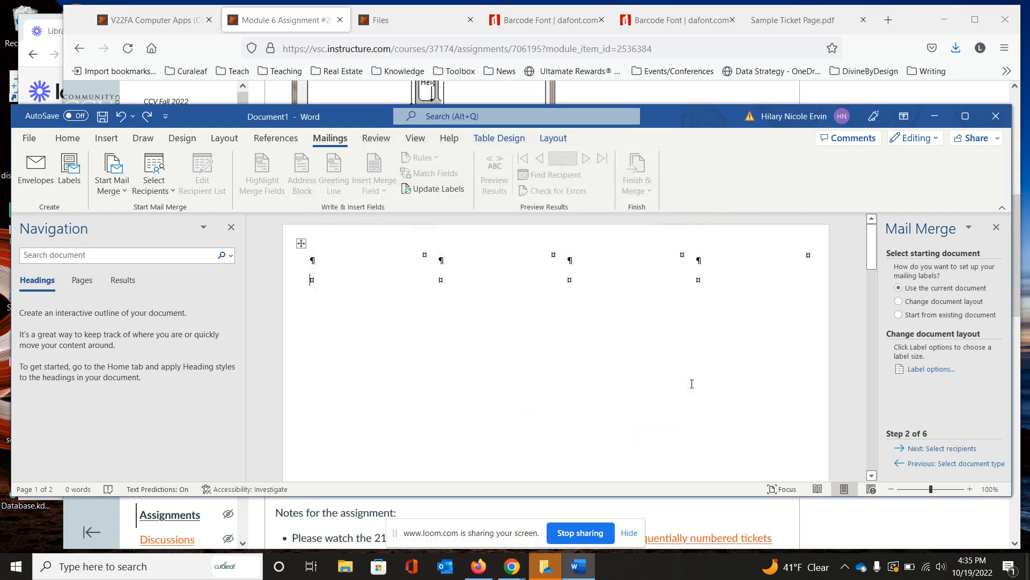
Turn the formatting marks off and on again and look over the empty label layout.
{"action": "left_click", "coordinate": [67, 138]}
{"action": "left_click", "coordinate": [472, 164]}
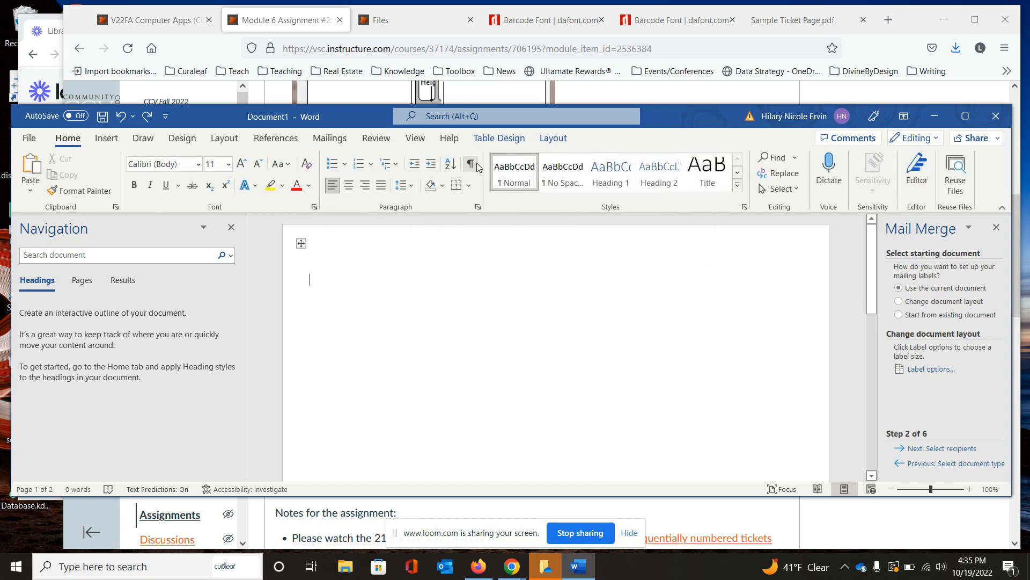
{"action": "left_click", "coordinate": [472, 164]}
{"action": "scroll", "coordinate": [392, 389], "scroll_direction": "down", "scroll_amount": 5}
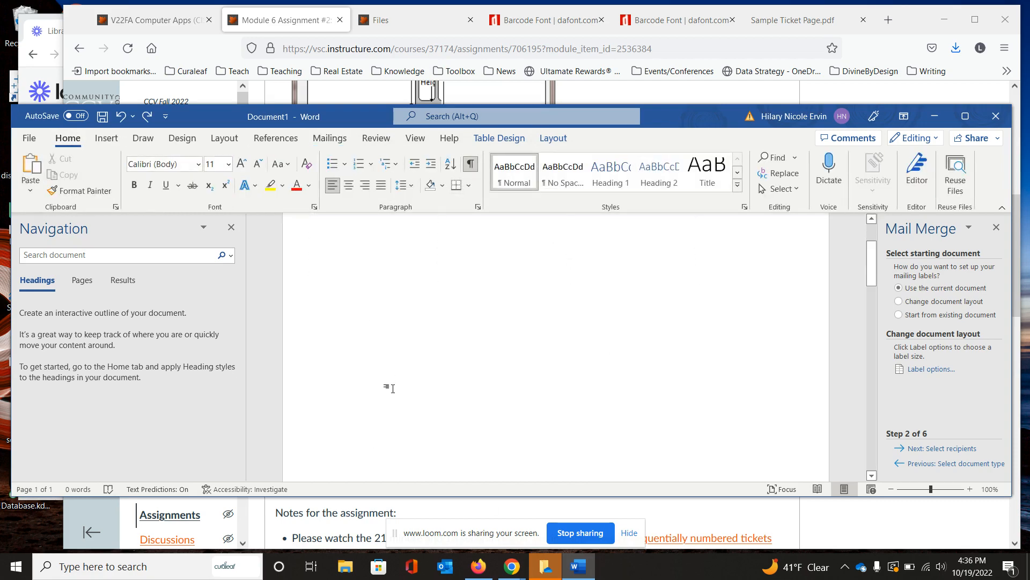
{"action": "scroll", "coordinate": [393, 388], "scroll_direction": "up", "scroll_amount": 5}
{"action": "scroll", "coordinate": [393, 389], "scroll_direction": "up", "scroll_amount": 1}
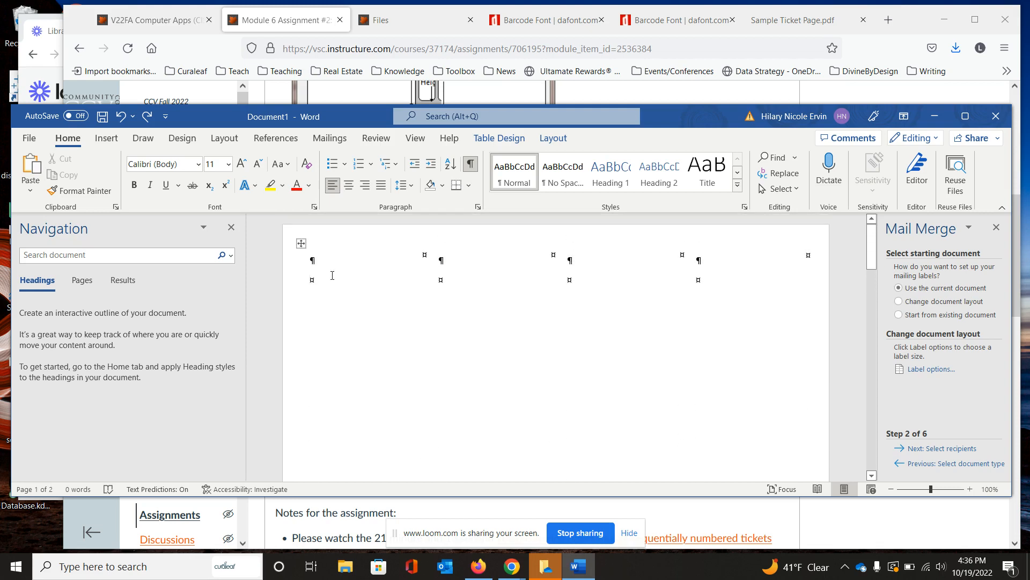
Insert the Ticket picture from the Downloads folder into the first label.
{"action": "left_click", "coordinate": [106, 138]}
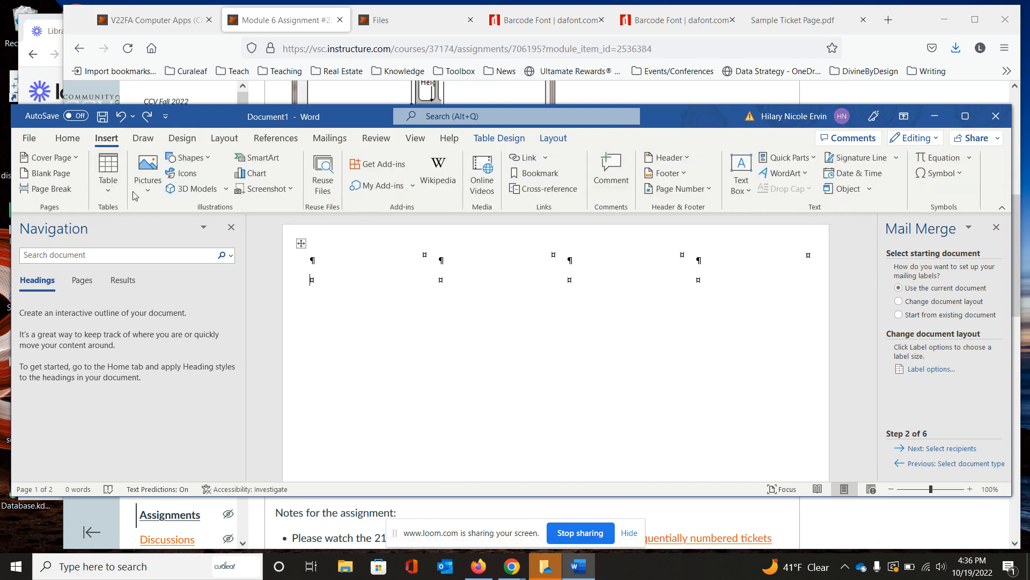
{"action": "left_click", "coordinate": [148, 182]}
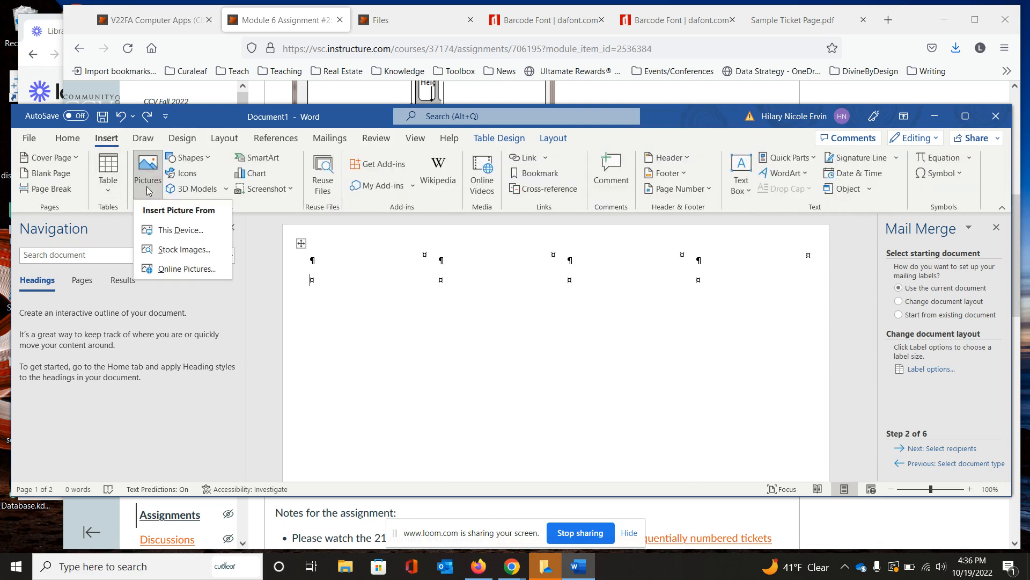
{"action": "left_click", "coordinate": [171, 229]}
{"action": "double_click", "coordinate": [150, 222]}
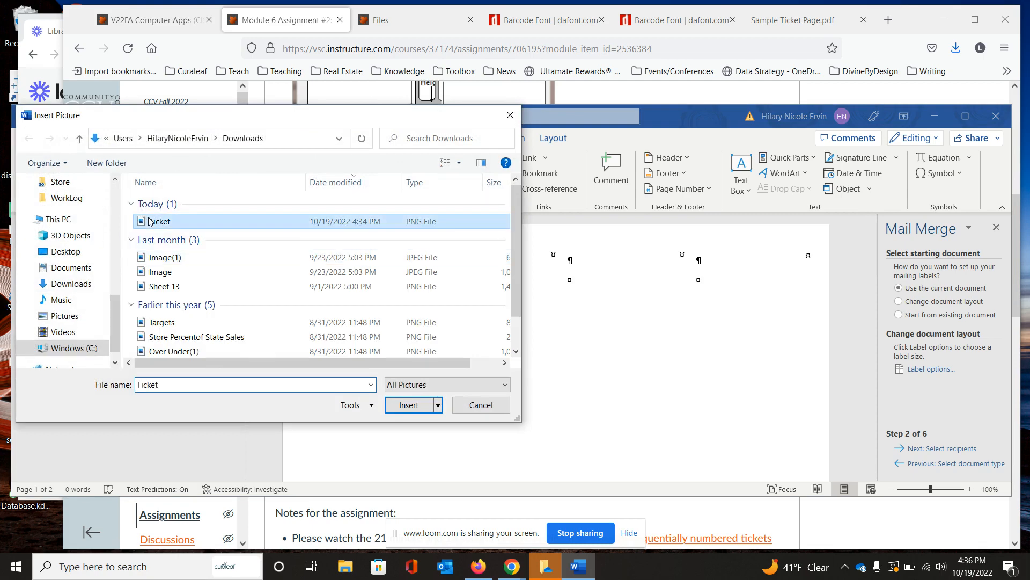
{"action": "scroll", "coordinate": [501, 341], "scroll_direction": "down", "scroll_amount": 4}
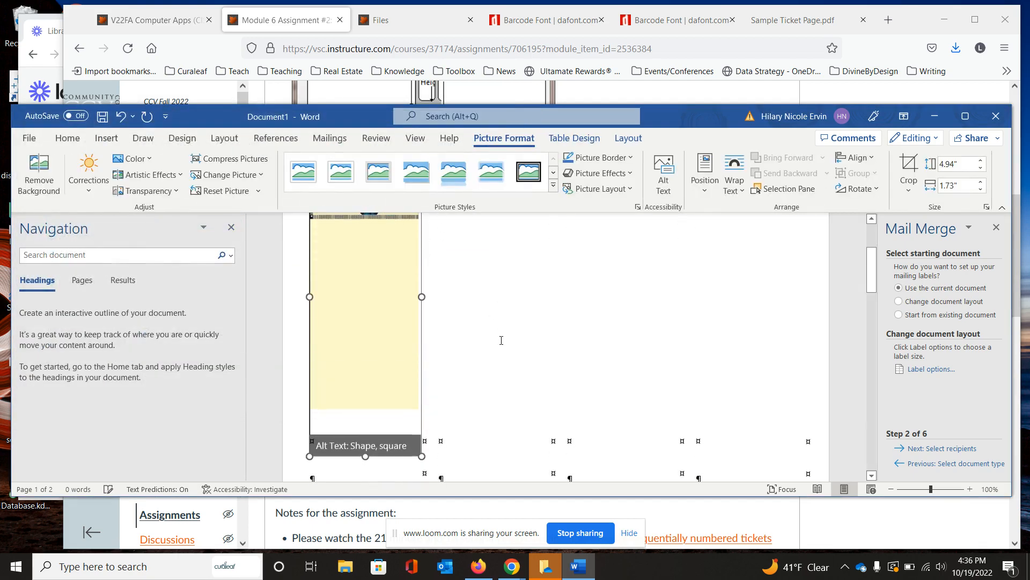
{"action": "scroll", "coordinate": [501, 340], "scroll_direction": "up", "scroll_amount": 1}
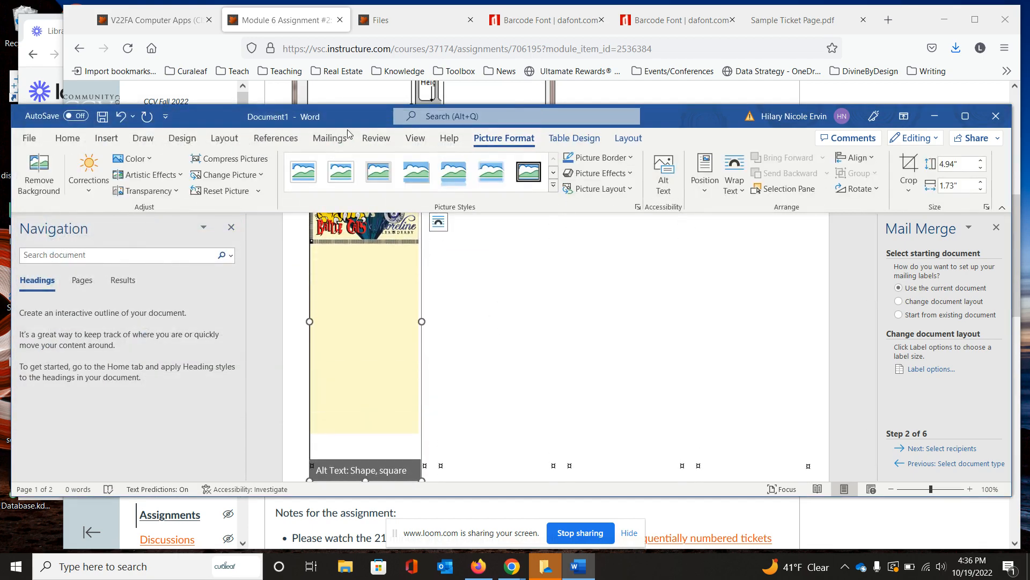
Update all labels with the first label's ticket picture and check both rows of tickets.
{"action": "left_click", "coordinate": [330, 138]}
{"action": "left_click", "coordinate": [433, 189]}
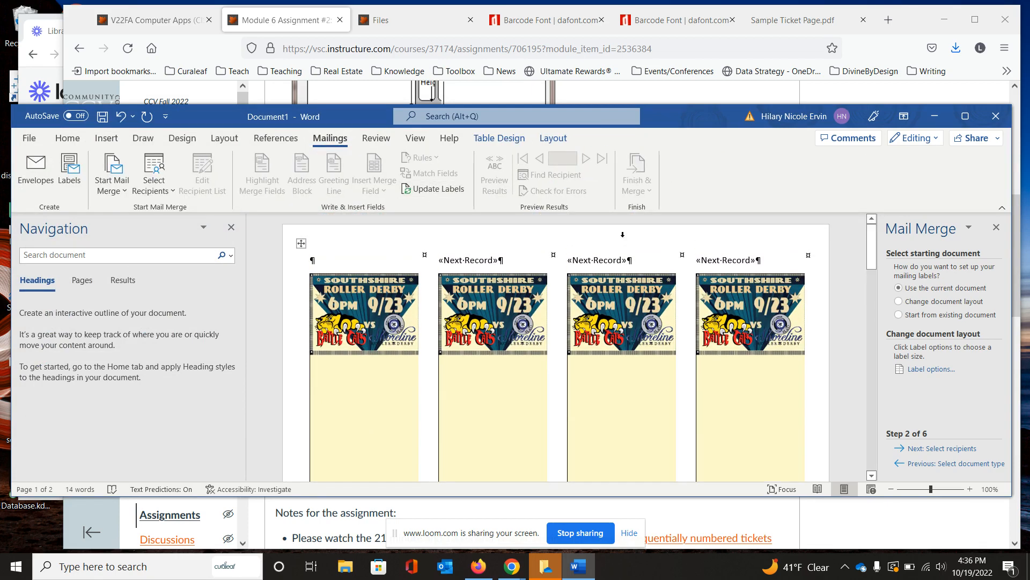
{"action": "scroll", "coordinate": [691, 377], "scroll_direction": "down", "scroll_amount": 10}
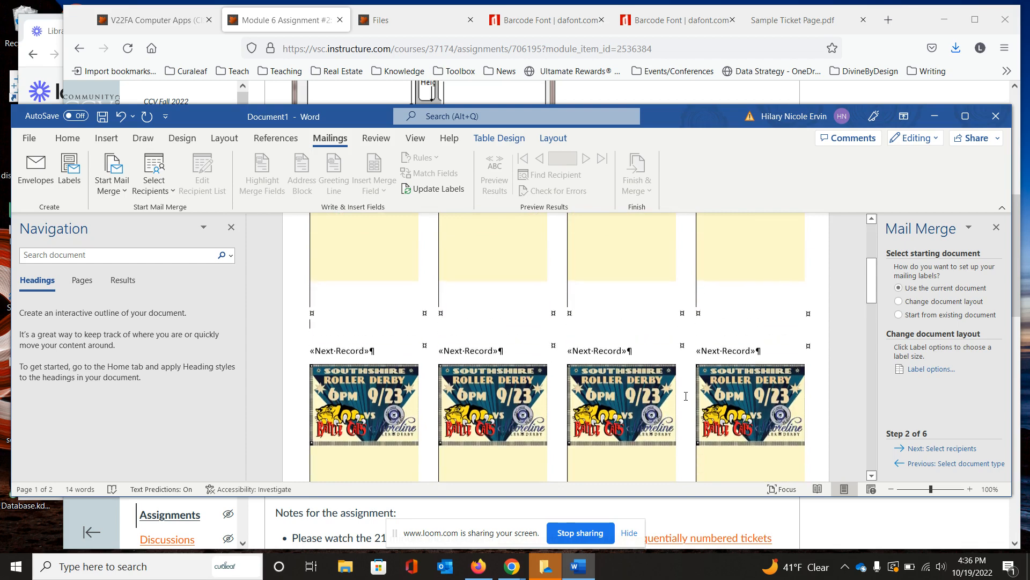
{"action": "scroll", "coordinate": [686, 396], "scroll_direction": "up", "scroll_amount": 2}
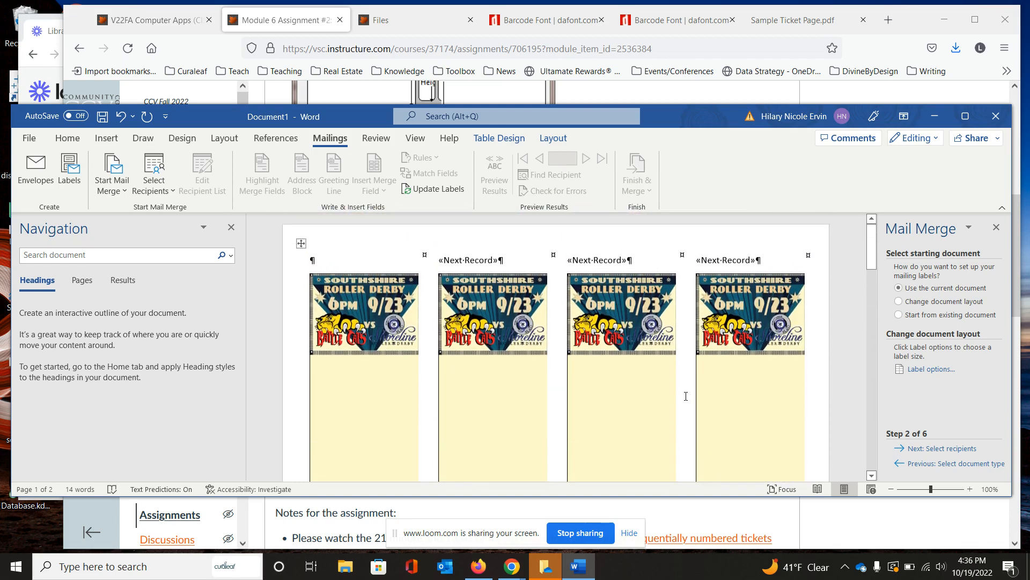
Set the first label's ticket picture to wrap behind text.
{"action": "left_click", "coordinate": [394, 435]}
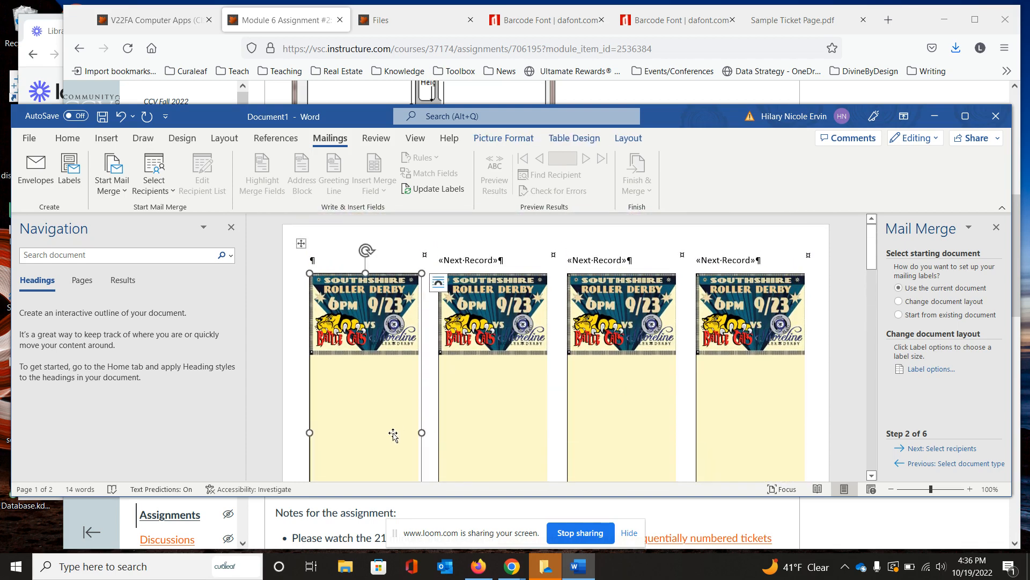
{"action": "left_click", "coordinate": [523, 136]}
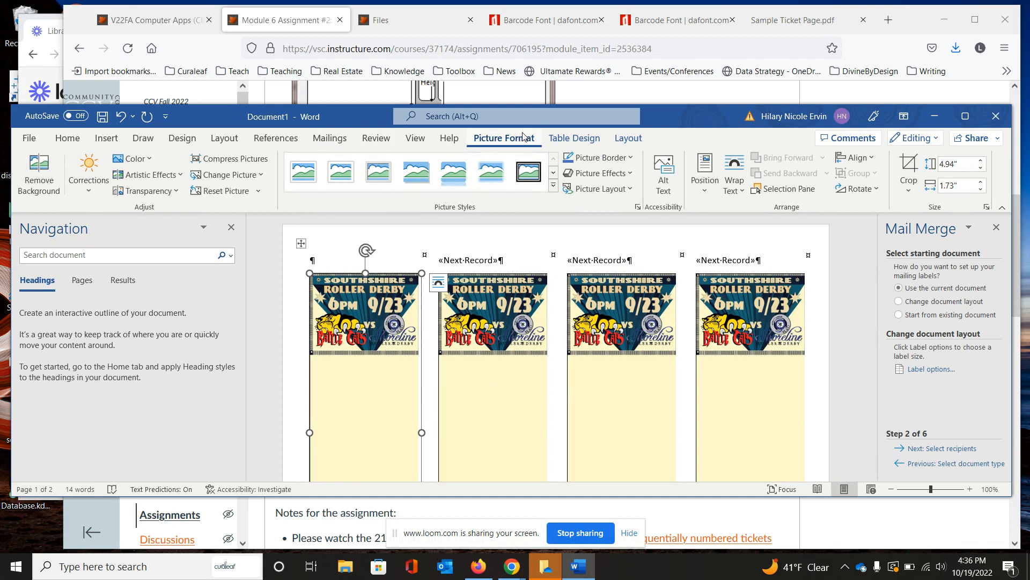
{"action": "left_click", "coordinate": [727, 188]}
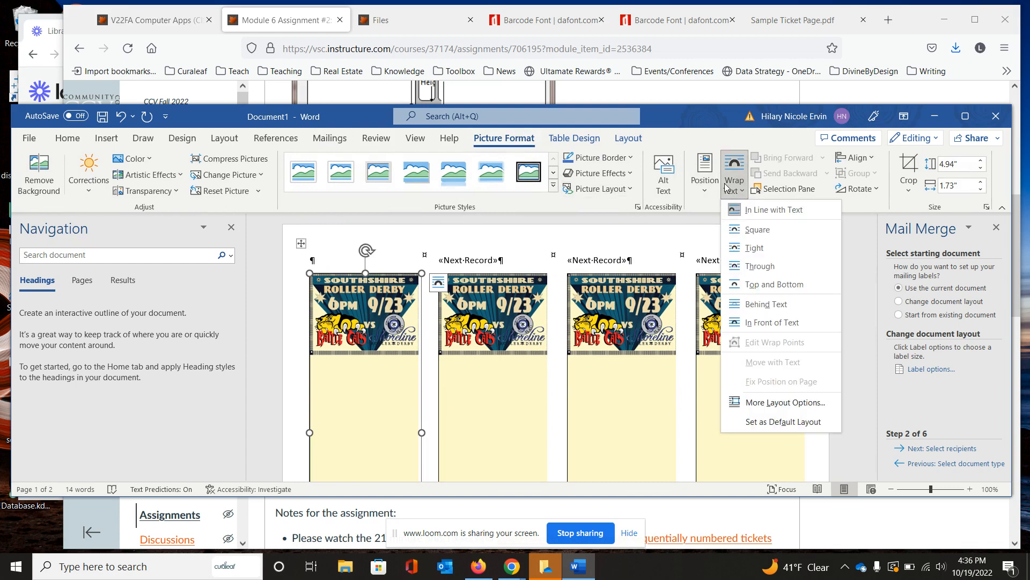
{"action": "left_click", "coordinate": [775, 307]}
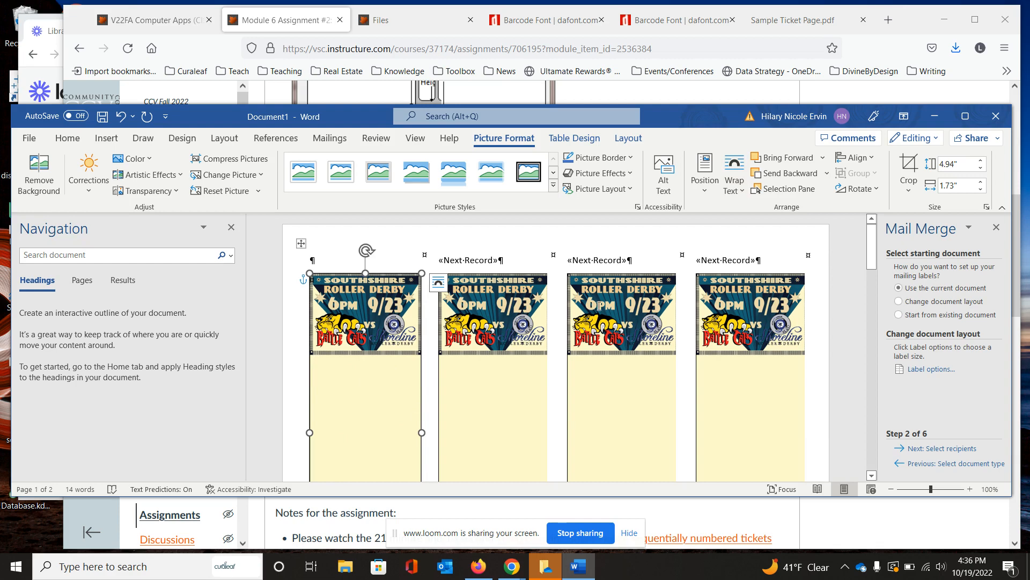
{"action": "left_click", "coordinate": [706, 189]}
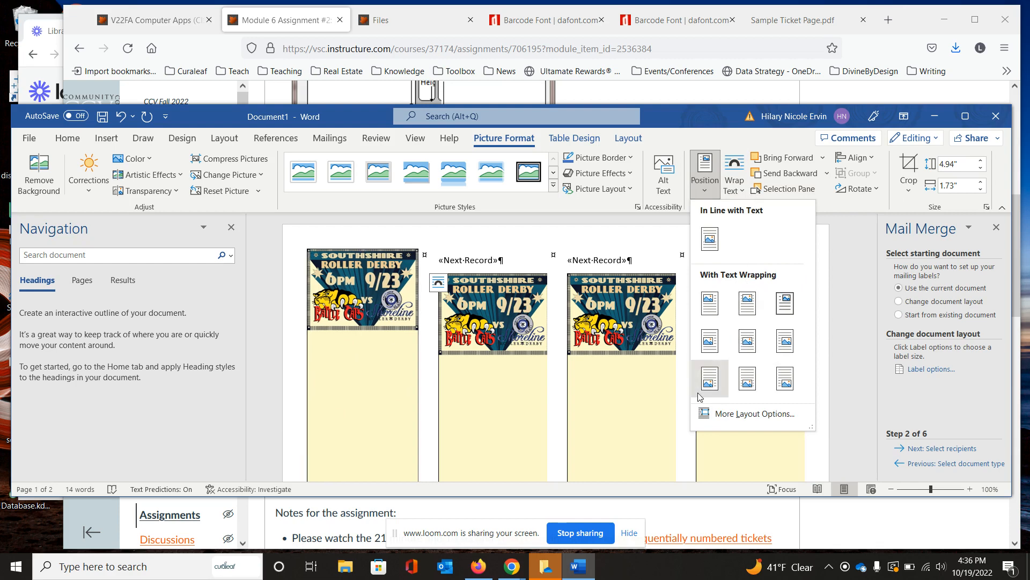
{"action": "left_click", "coordinate": [717, 414]}
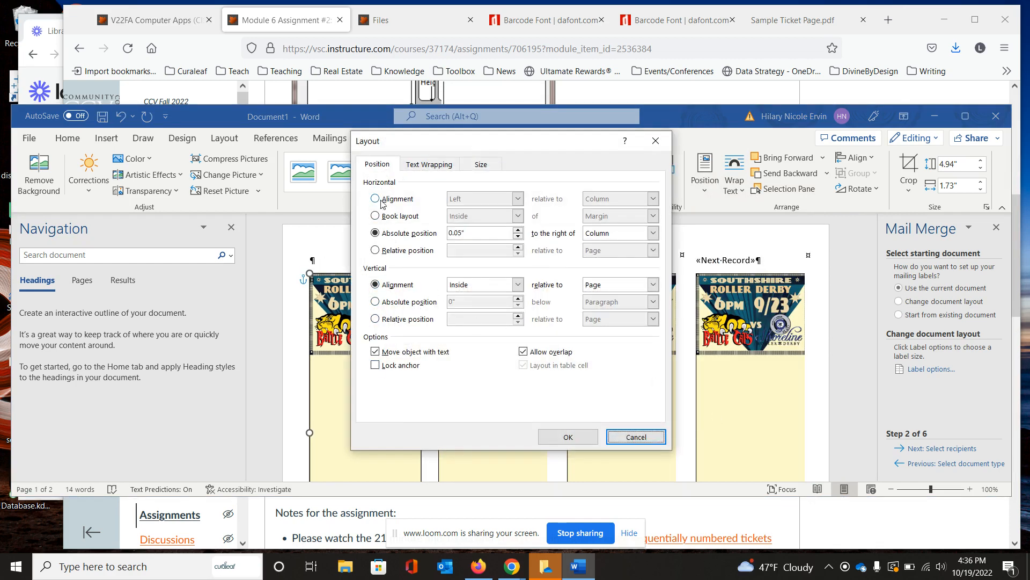
{"action": "left_click", "coordinate": [649, 437]}
Set the first ticket picture's text wrapping to keep a fixed position on the page.
{"action": "right_click", "coordinate": [398, 390]}
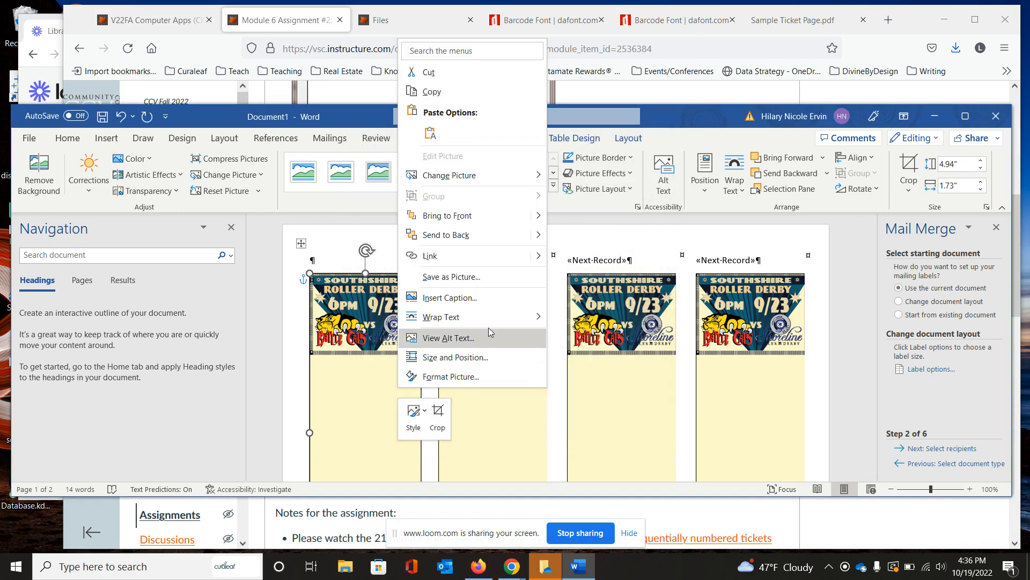
{"action": "mouse_move", "coordinate": [494, 322]}
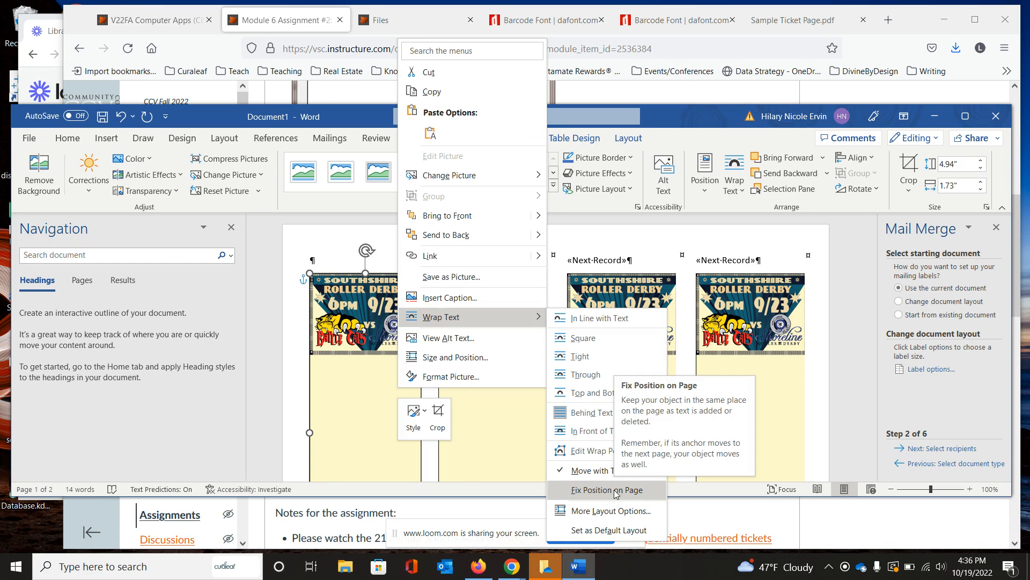
{"action": "right_click", "coordinate": [363, 432]}
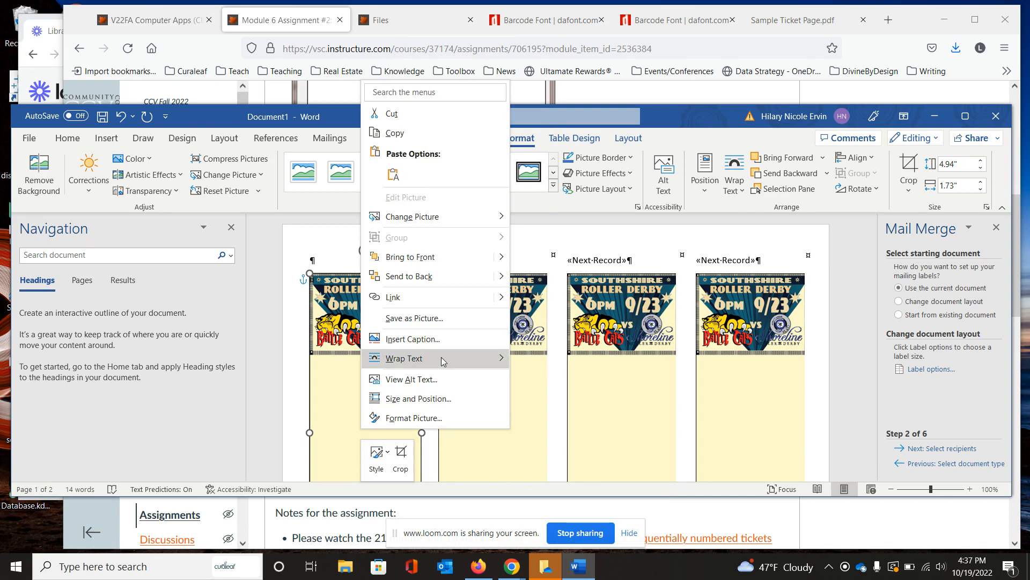
{"action": "mouse_move", "coordinate": [444, 358]}
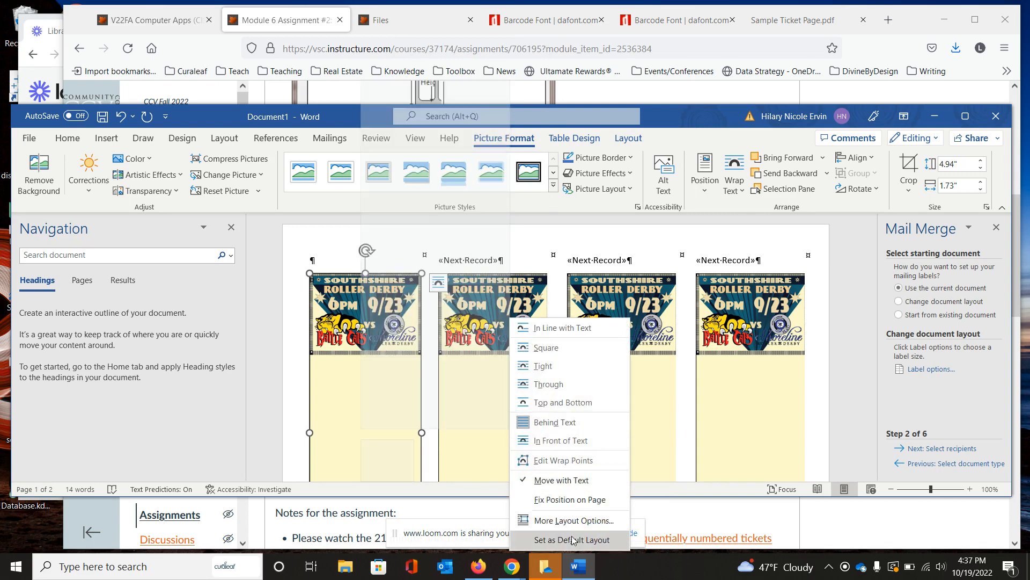
{"action": "left_click", "coordinate": [567, 499]}
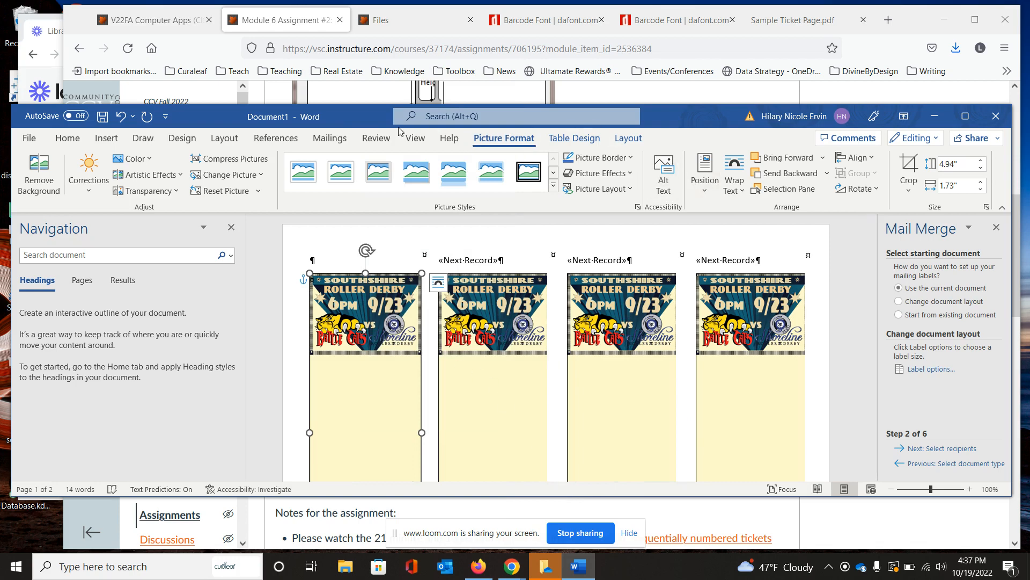
Update all labels with the first picture's new wrapping and check the other ticket pictures.
{"action": "left_click", "coordinate": [329, 139]}
{"action": "left_click", "coordinate": [418, 195]}
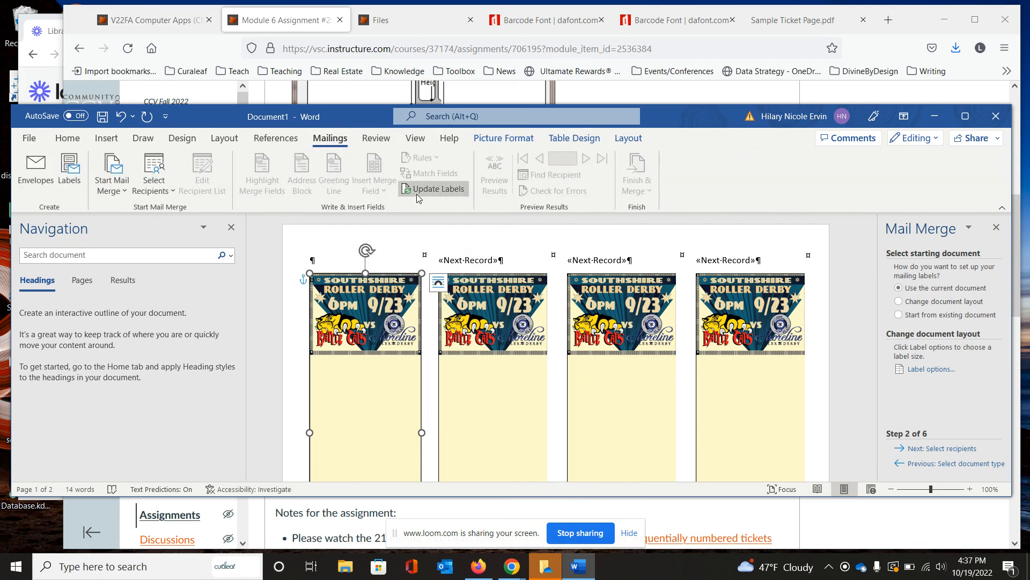
{"action": "left_click", "coordinate": [504, 434]}
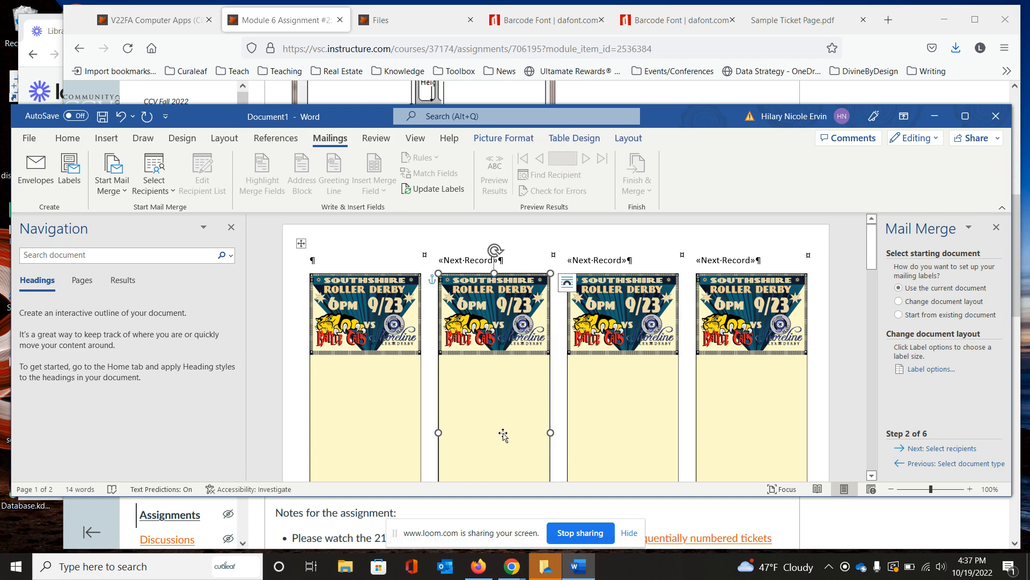
{"action": "scroll", "coordinate": [503, 435], "scroll_direction": "down", "scroll_amount": 2}
{"action": "scroll", "coordinate": [502, 430], "scroll_direction": "down", "scroll_amount": 3}
{"action": "scroll", "coordinate": [499, 429], "scroll_direction": "up", "scroll_amount": 3}
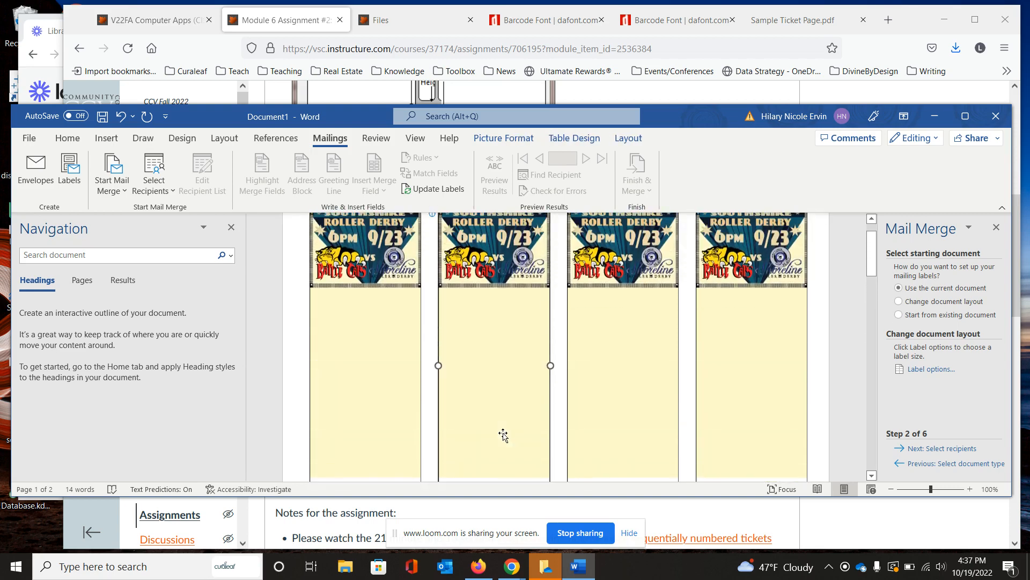
Switch to the Module 6 Assignment #2 page in the browser and read the remaining instructions for the ticket text and numbering.
{"action": "left_click", "coordinate": [579, 97]}
{"action": "scroll", "coordinate": [578, 285], "scroll_direction": "down", "scroll_amount": 3}
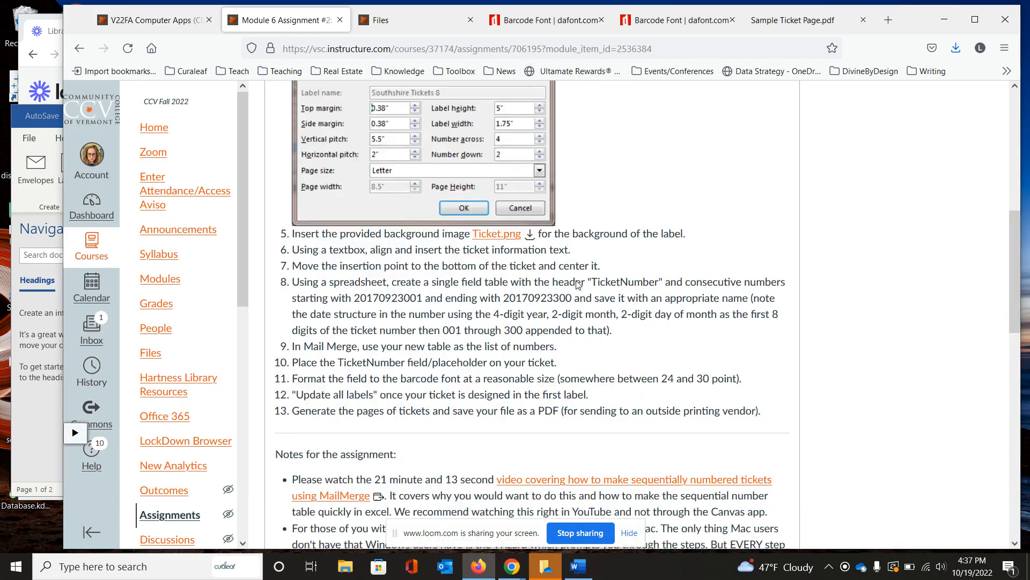
{"action": "scroll", "coordinate": [578, 285], "scroll_direction": "down", "scroll_amount": 1}
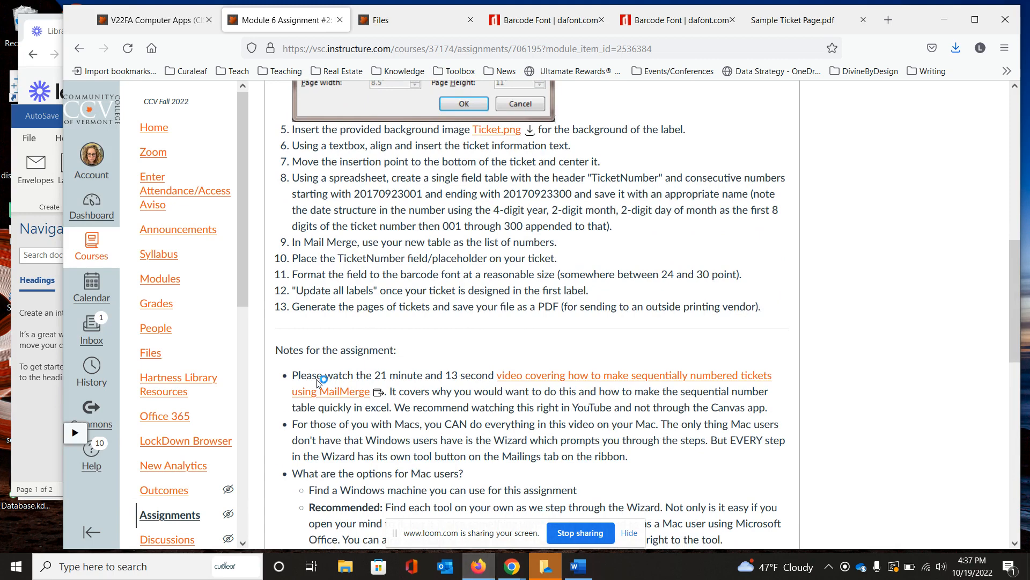
Open the label text document from the Downloads folder, copy all its ticket information text and return to the Document1 window.
{"action": "left_click", "coordinate": [348, 570]}
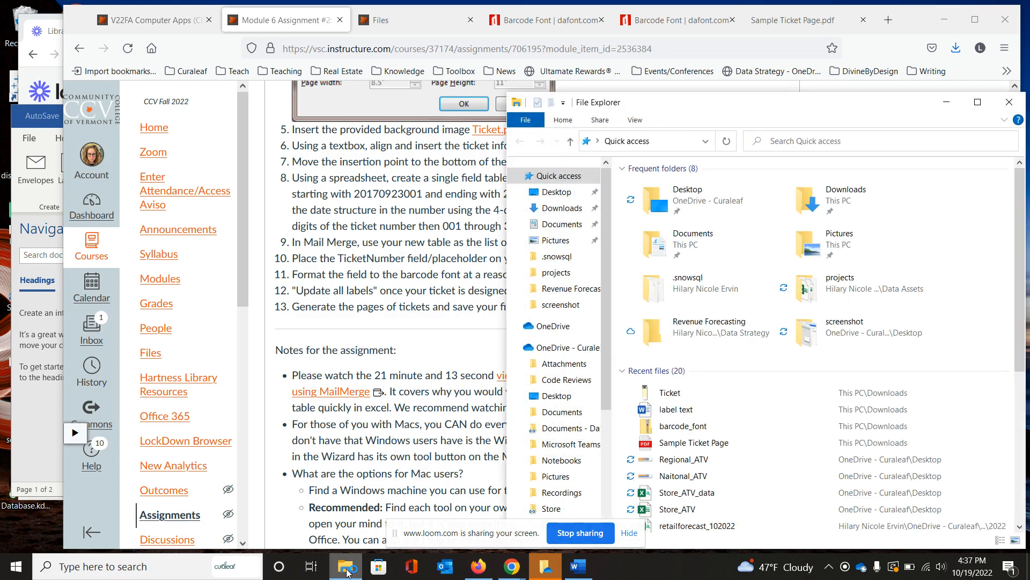
{"action": "left_click", "coordinate": [562, 209]}
{"action": "double_click", "coordinate": [671, 220]}
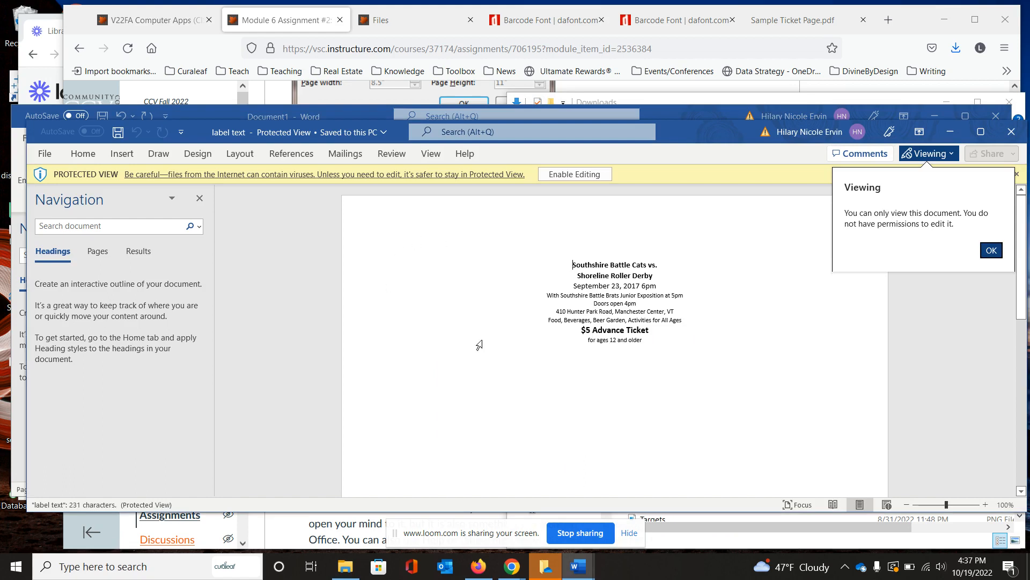
{"action": "left_click_drag", "start_coordinate": [670, 346], "coordinate": [548, 257]}
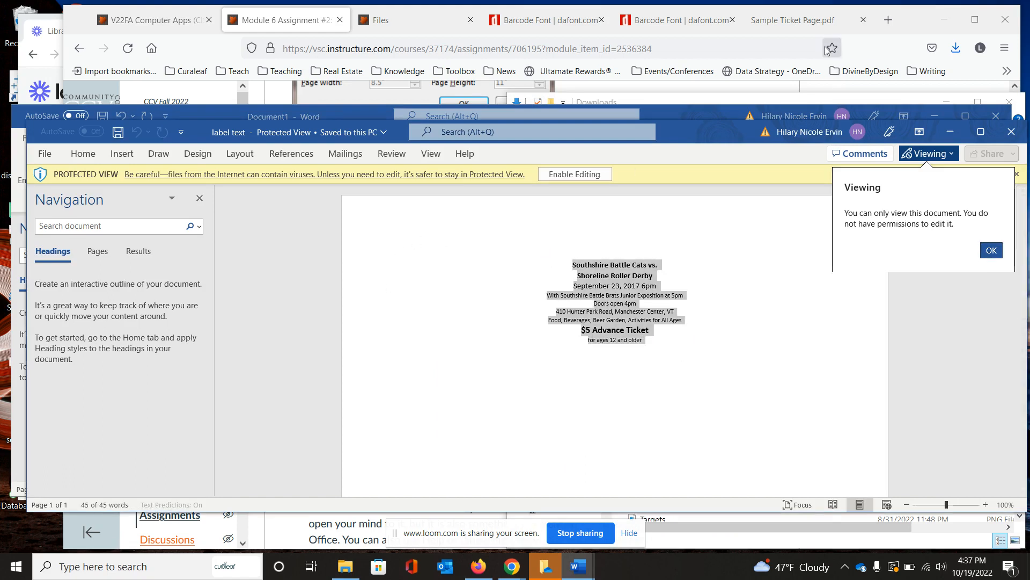
{"action": "left_click", "coordinate": [714, 114]}
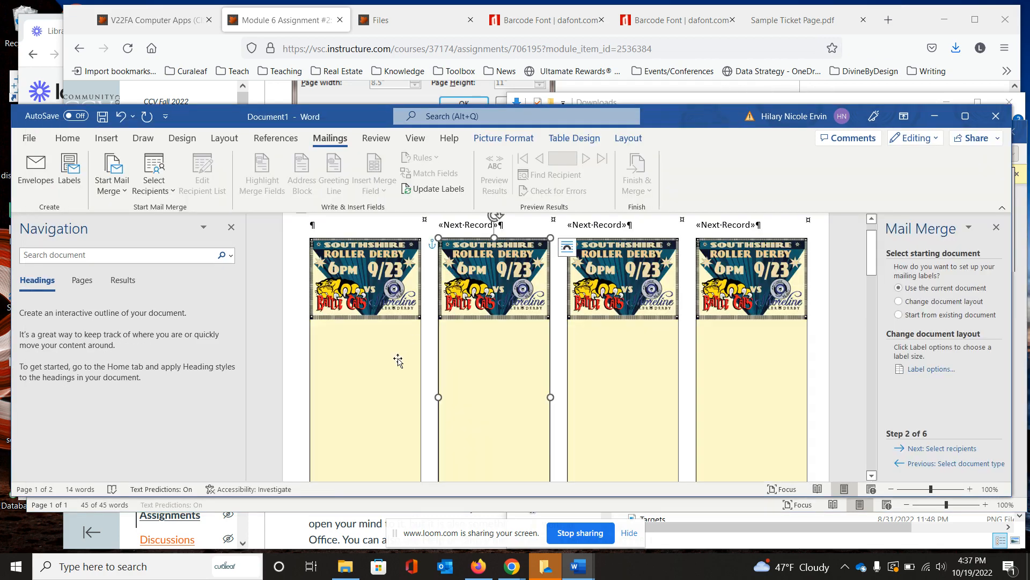
Draw a text box about 1.58" wide and 0.94" high below the poster artwork on the first ticket.
{"action": "left_click", "coordinate": [348, 360]}
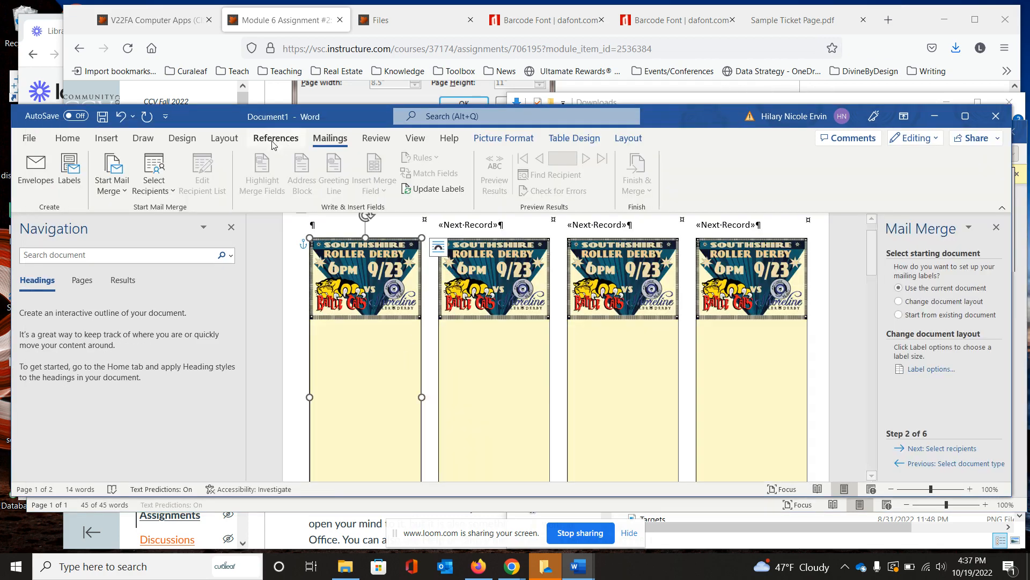
{"action": "left_click", "coordinate": [92, 142]}
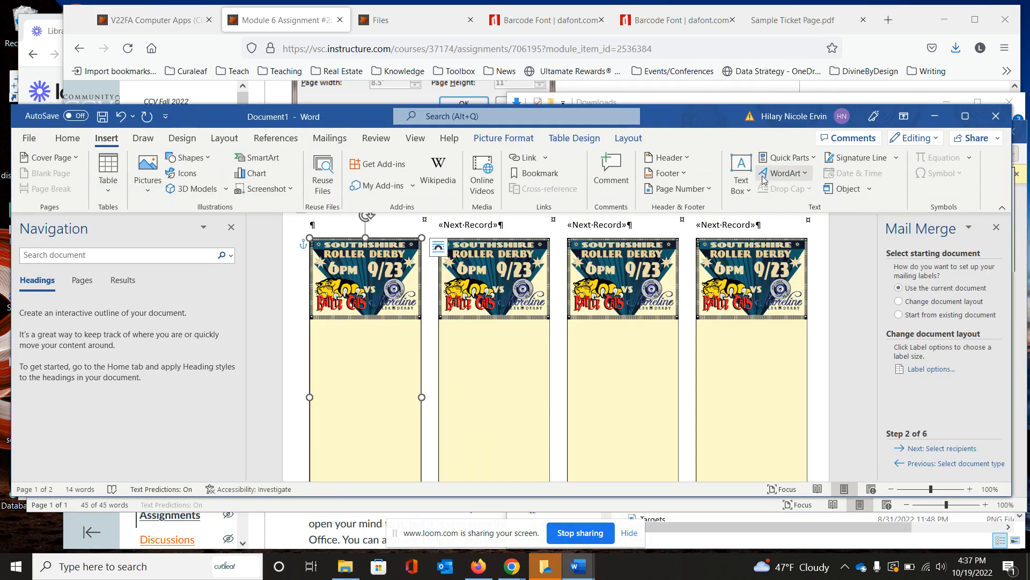
{"action": "left_click", "coordinate": [744, 168]}
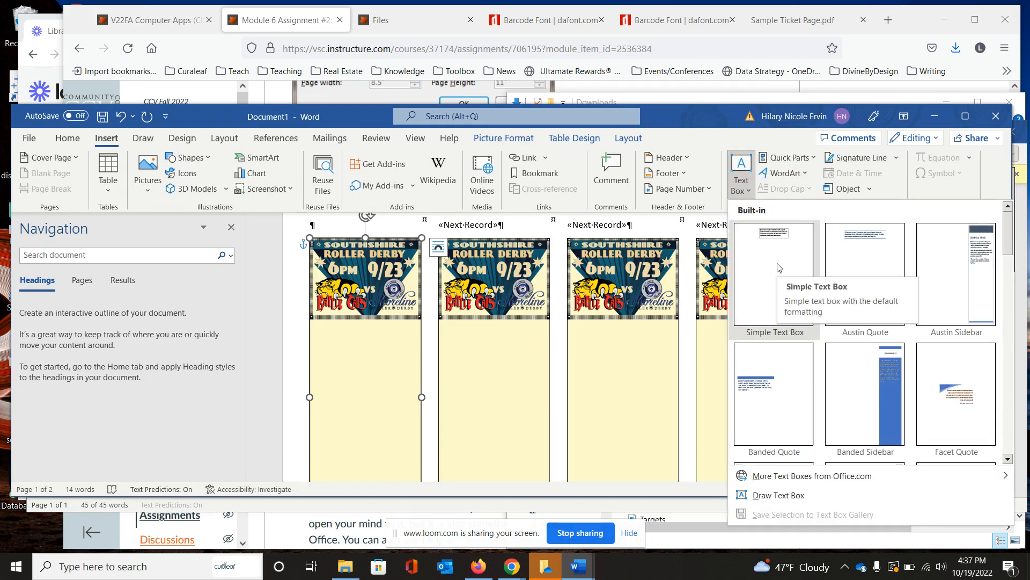
{"action": "left_click", "coordinate": [778, 495]}
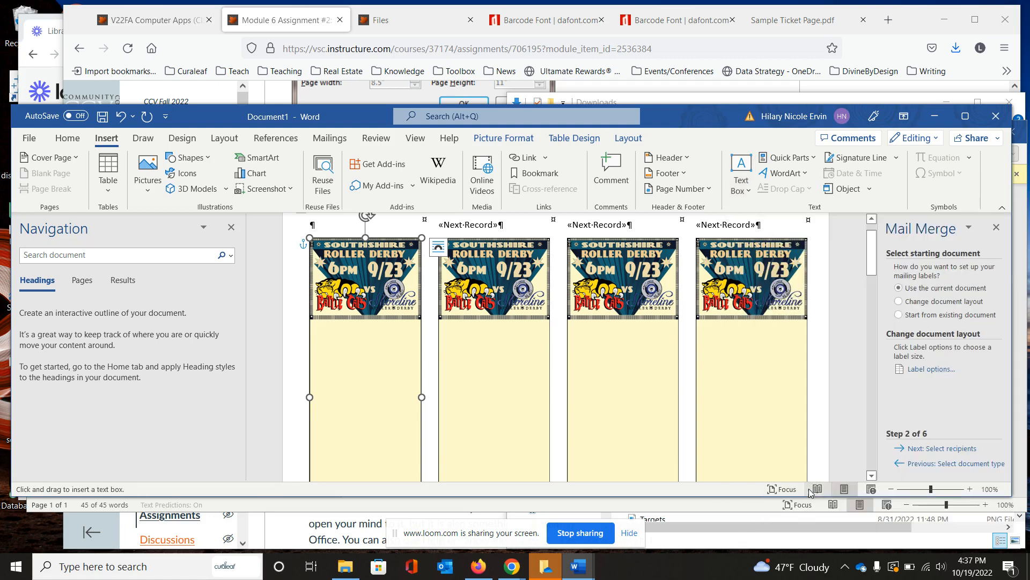
{"action": "left_click_drag", "start_coordinate": [325, 343], "coordinate": [427, 404]}
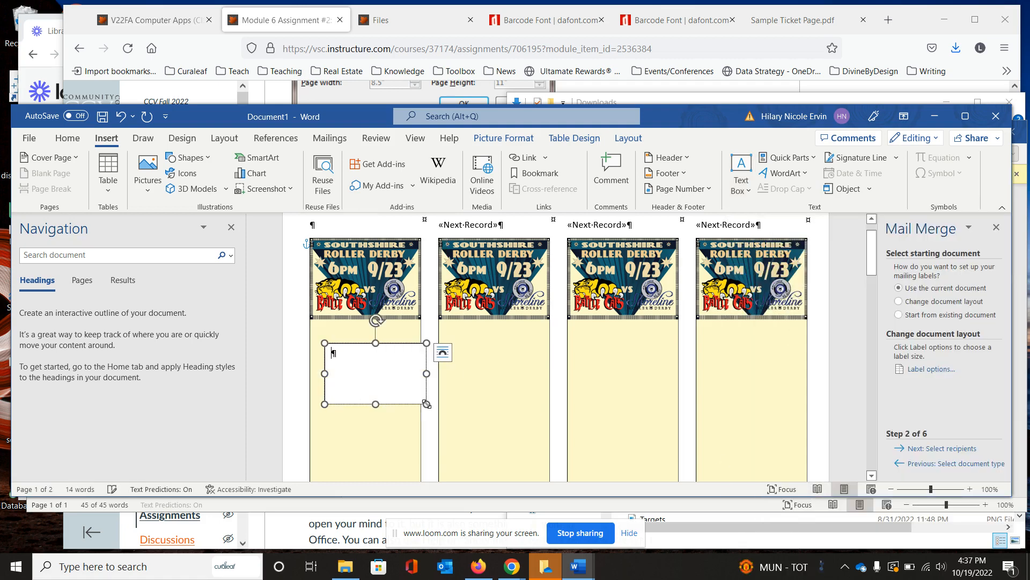
Paste the copied ticket information into the text box and enlarge it to about 3.08" by 1.46" to fit all lines.
{"action": "type", "text": "Southshire Battle Cats vs. Shoreline Roller Derby September 23, 2017 6pm With Southshire Battle Brats Junior Exposition at 5pm Doors open 4pm"}
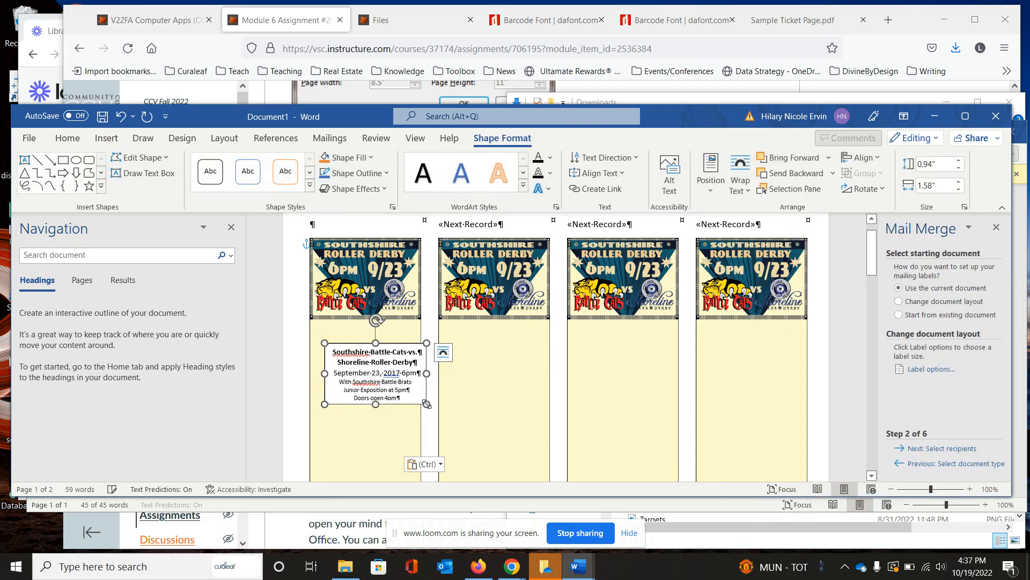
{"action": "left_click_drag", "start_coordinate": [426, 404], "coordinate": [523, 437]}
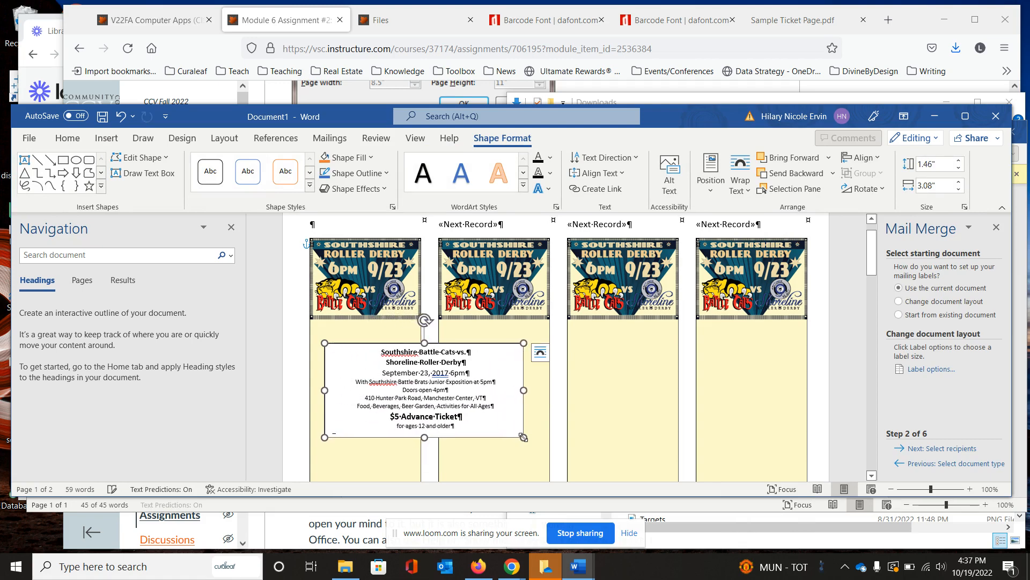
Try to rotate the ticket text box a quarter turn clockwise so its text runs along the length of the first ticket.
{"action": "left_click_drag", "start_coordinate": [424, 320], "coordinate": [489, 392]}
{"action": "scroll", "coordinate": [488, 391], "scroll_direction": "down", "scroll_amount": 1}
{"action": "scroll", "coordinate": [488, 391], "scroll_direction": "down", "scroll_amount": 1}
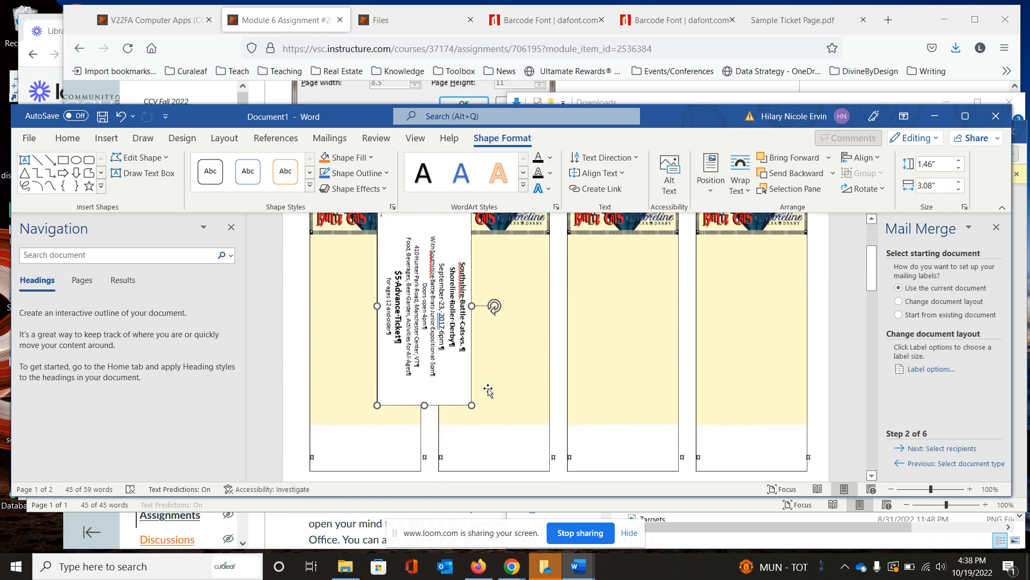
{"action": "key", "text": "ctrl+z"}
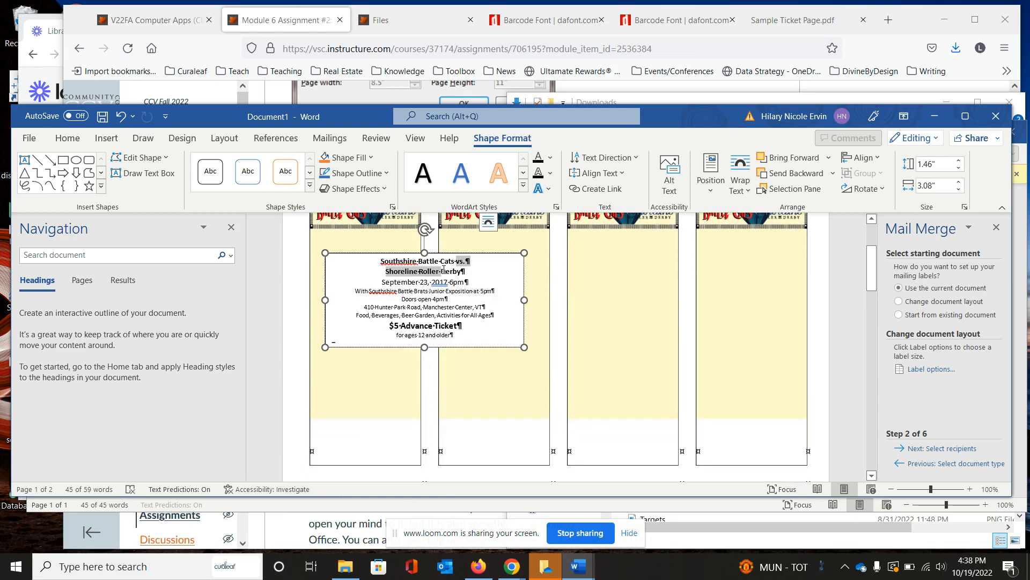
{"action": "left_click_drag", "start_coordinate": [452, 269], "coordinate": [458, 272]}
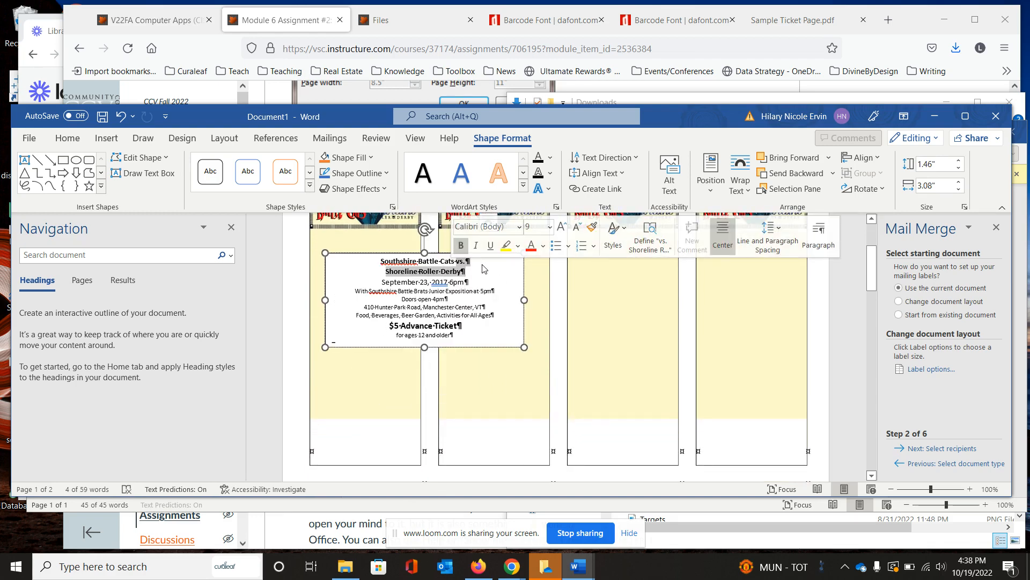